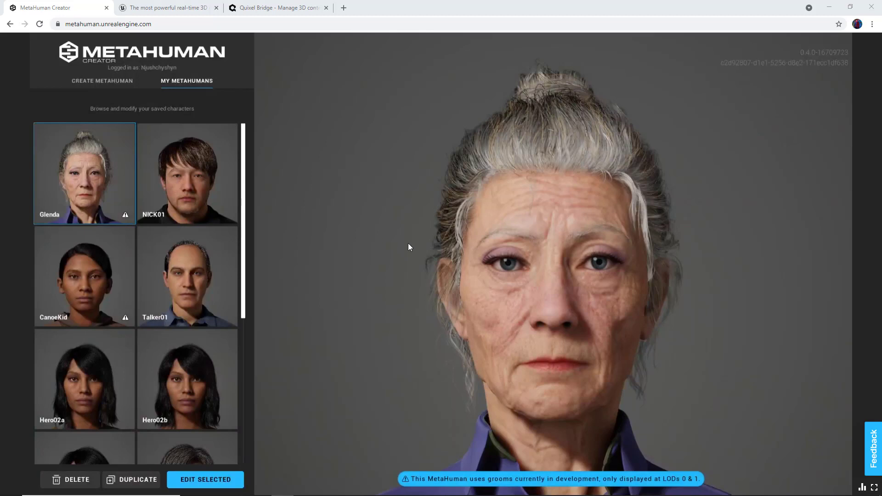
Step: Open the Unreal Engine download page and compare the terms of the Publishing and Creators licenses
{"action": "left_click", "coordinate": [176, 11]}
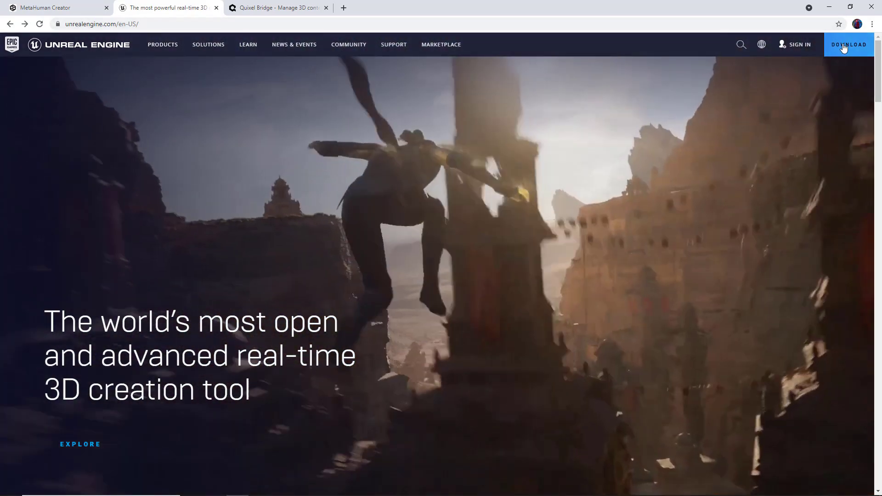
{"action": "left_click", "coordinate": [845, 46]}
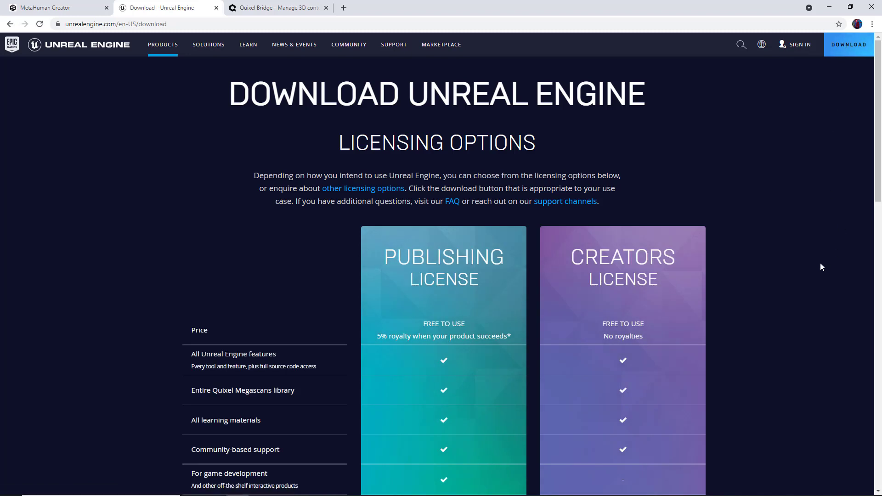
{"action": "scroll", "coordinate": [821, 263], "scroll_direction": "down", "scroll_amount": 4}
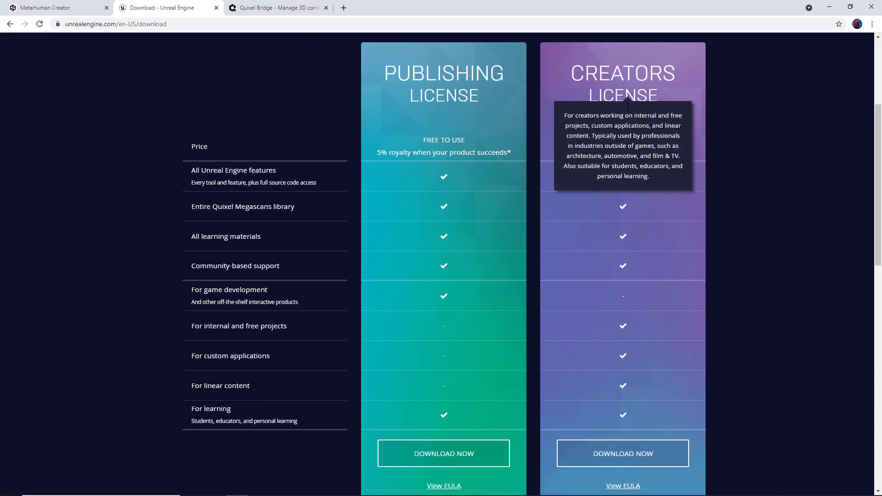
{"action": "mouse_move", "coordinate": [700, 241]}
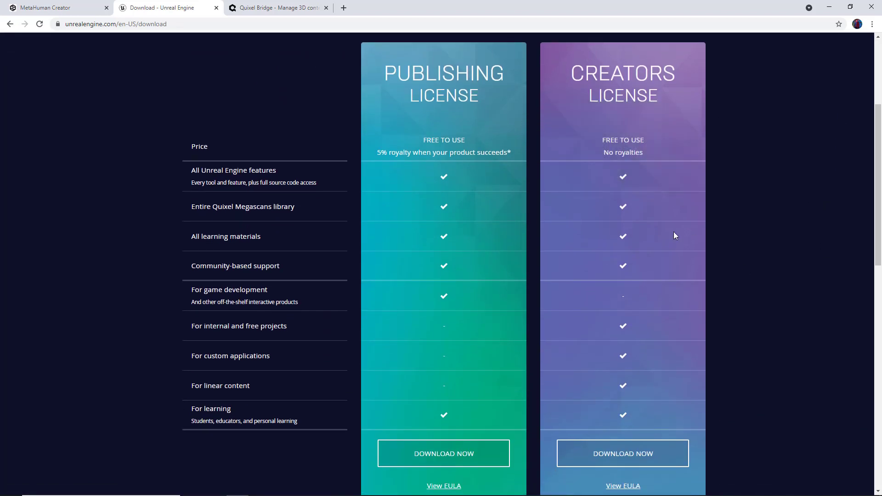
{"action": "scroll", "coordinate": [750, 329], "scroll_direction": "down", "scroll_amount": 1}
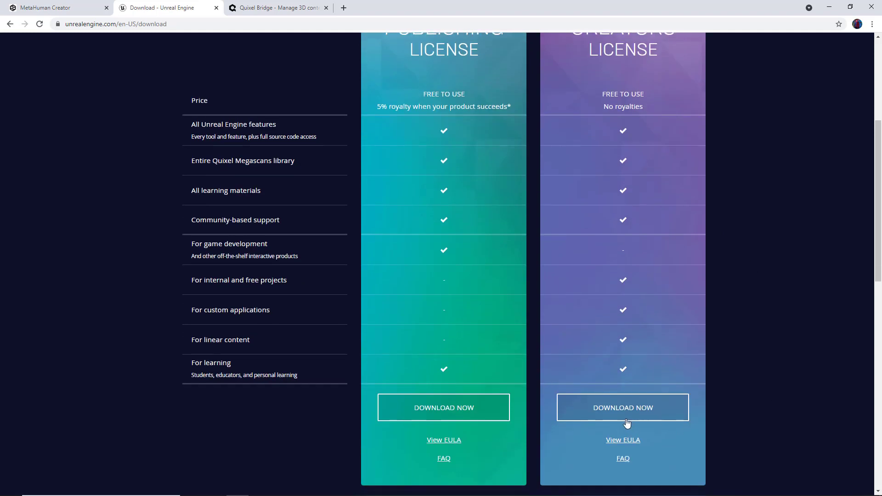
{"action": "scroll", "coordinate": [749, 326], "scroll_direction": "up", "scroll_amount": 2}
{"action": "mouse_move", "coordinate": [425, 96]}
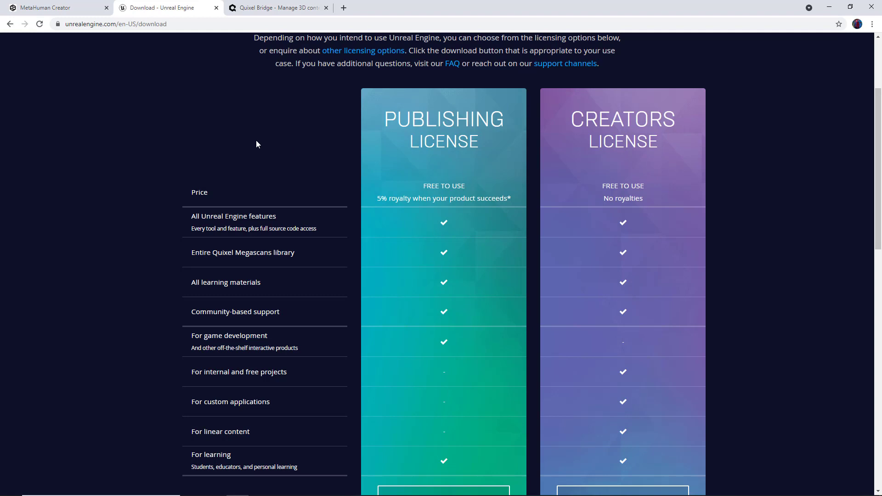
{"action": "scroll", "coordinate": [256, 140], "scroll_direction": "up", "scroll_amount": 2}
{"action": "mouse_move", "coordinate": [462, 235]}
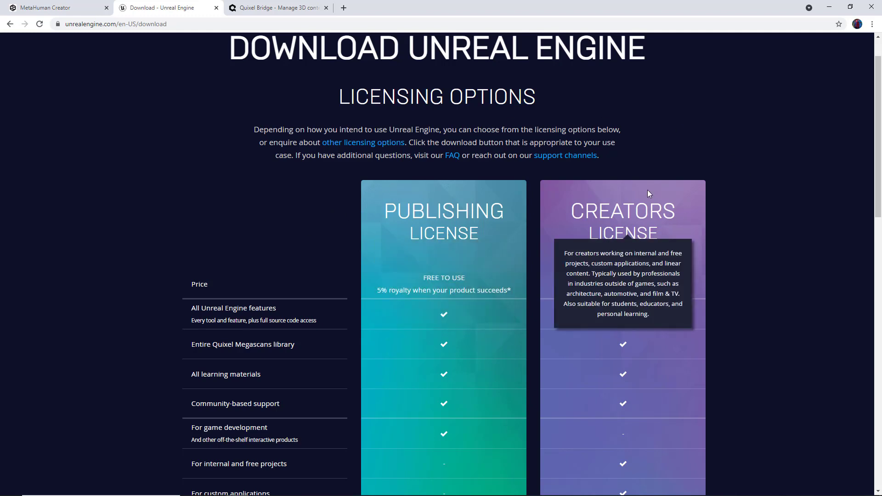
{"action": "scroll", "coordinate": [732, 235], "scroll_direction": "down", "scroll_amount": 2}
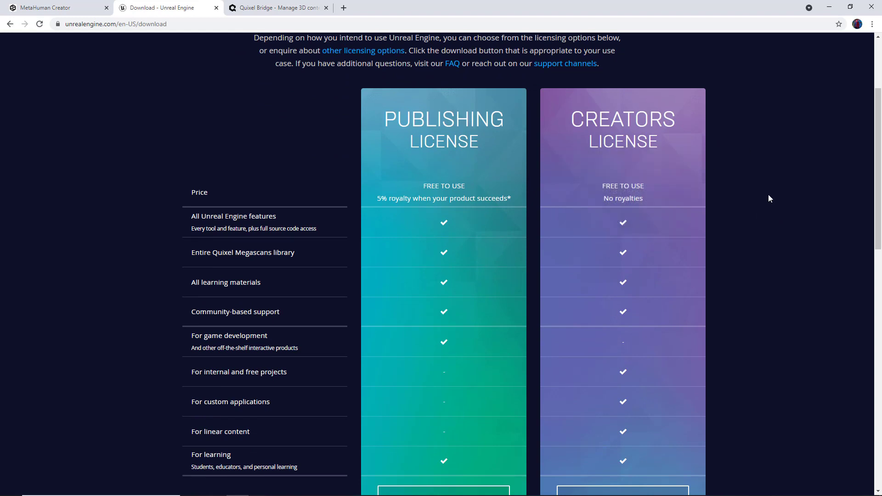
{"action": "scroll", "coordinate": [768, 197], "scroll_direction": "down", "scroll_amount": 2}
{"action": "scroll", "coordinate": [784, 241], "scroll_direction": "up", "scroll_amount": 3}
{"action": "scroll", "coordinate": [717, 266], "scroll_direction": "up", "scroll_amount": 3}
{"action": "scroll", "coordinate": [756, 270], "scroll_direction": "down", "scroll_amount": 5}
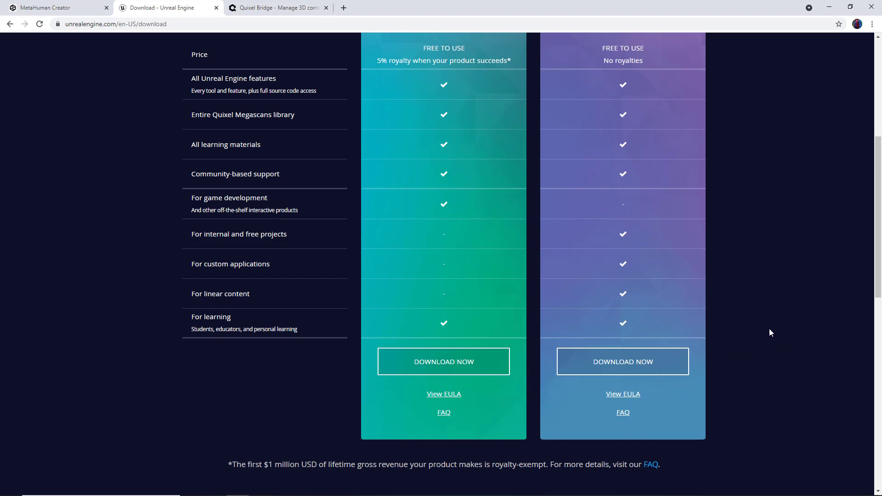
Step: Open the Epic Games Launcher and show the library of installed engine versions and projects
{"action": "key", "text": "super"}
{"action": "type", "text": "Epic"}
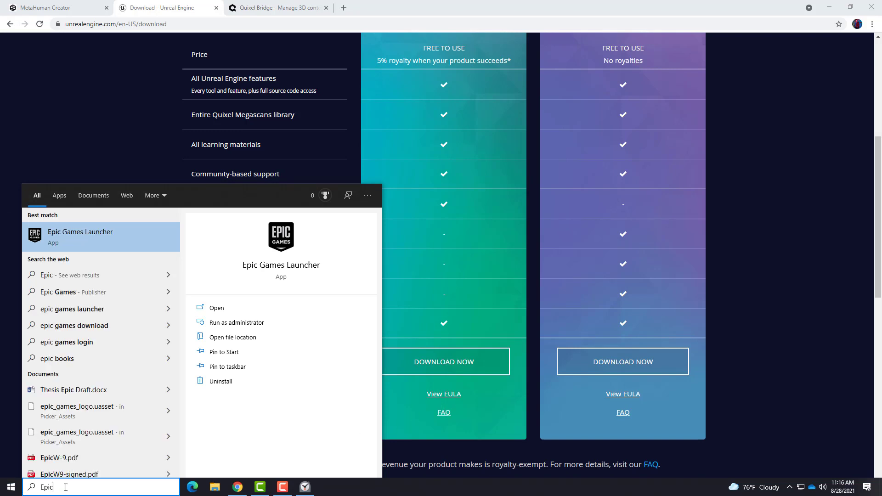
{"action": "key", "text": "Return"}
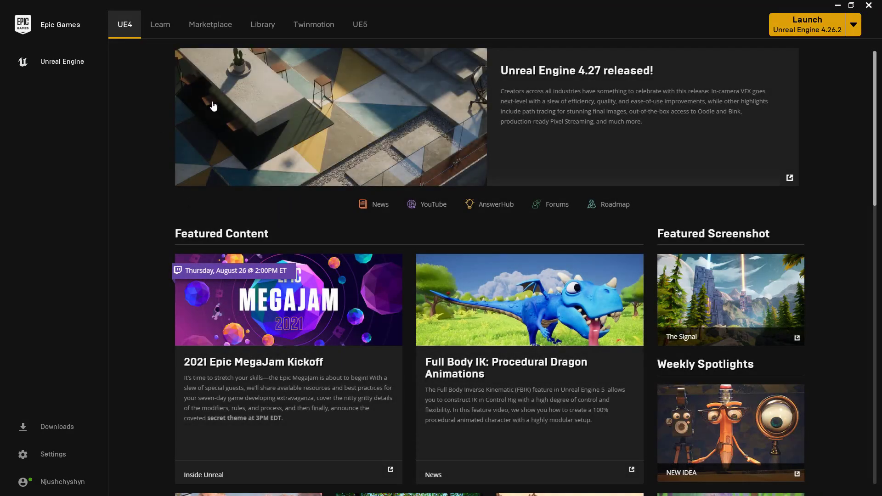
{"action": "left_click", "coordinate": [263, 29]}
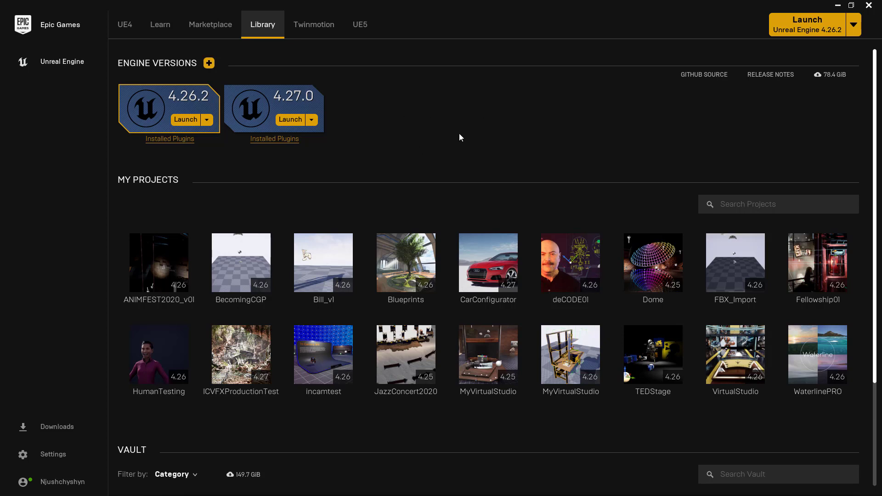
Step: Add a slot for another engine version, 4.25.4, and remove it again without installing
{"action": "left_click", "coordinate": [209, 63]}
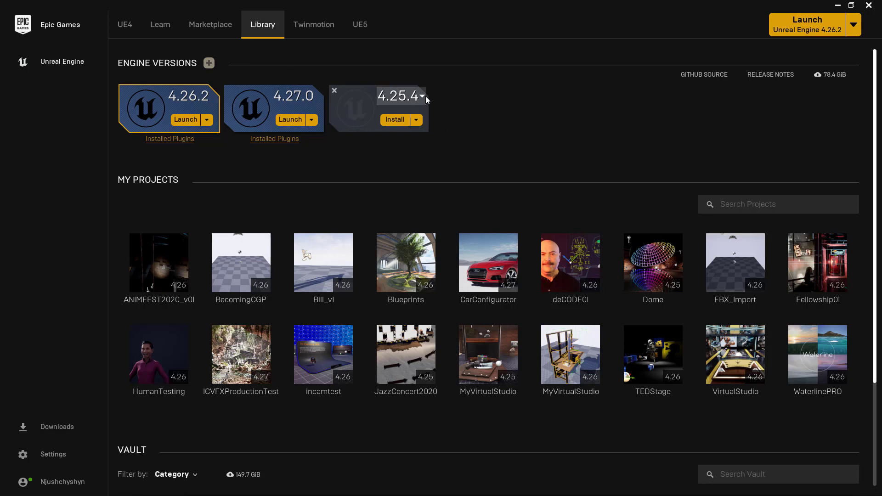
{"action": "left_click", "coordinate": [334, 92]}
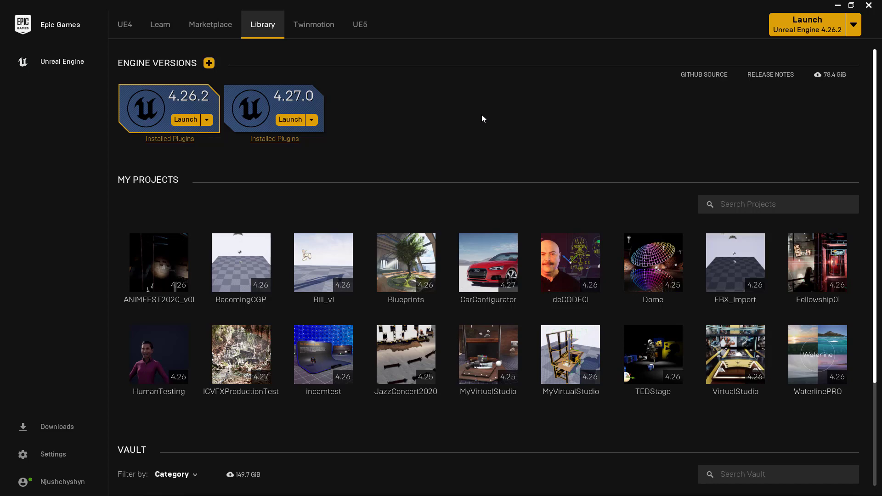
Step: Switch back to Chrome and look over the Quixel Bridge download page and the saved characters in MetaHuman Creator
{"action": "key", "text": "alt+Tab"}
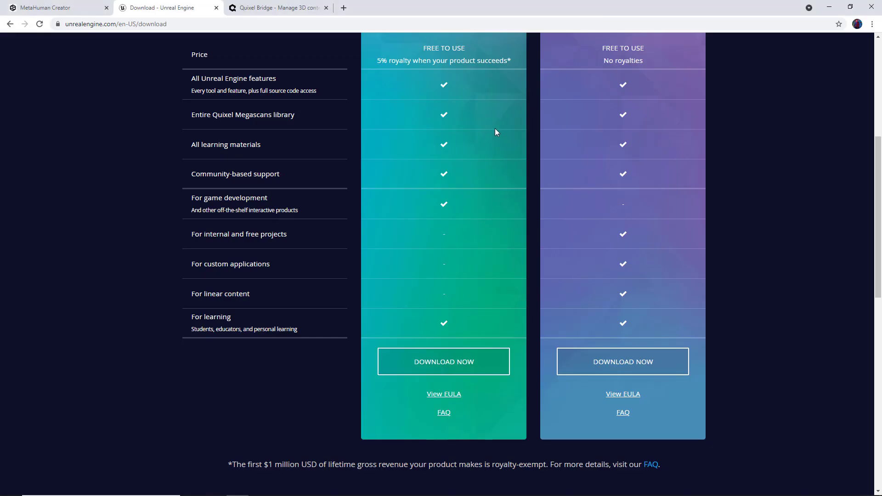
{"action": "left_click", "coordinate": [257, 9]}
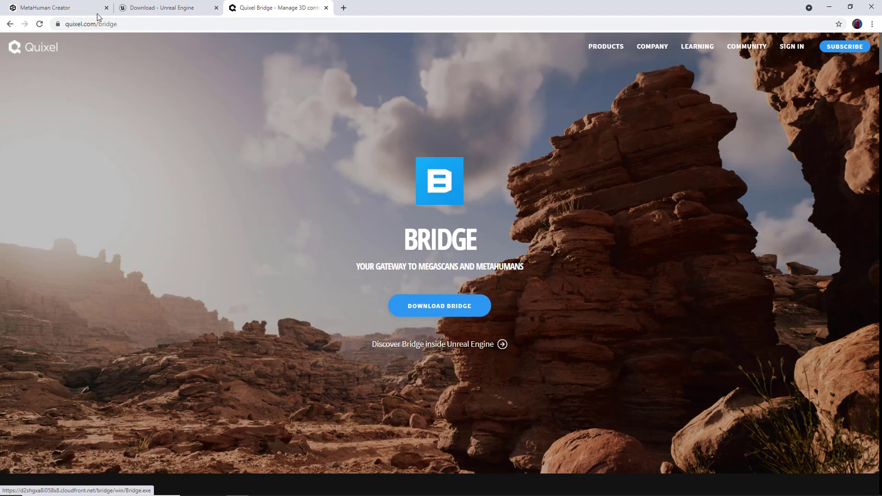
{"action": "left_click", "coordinate": [46, 8]}
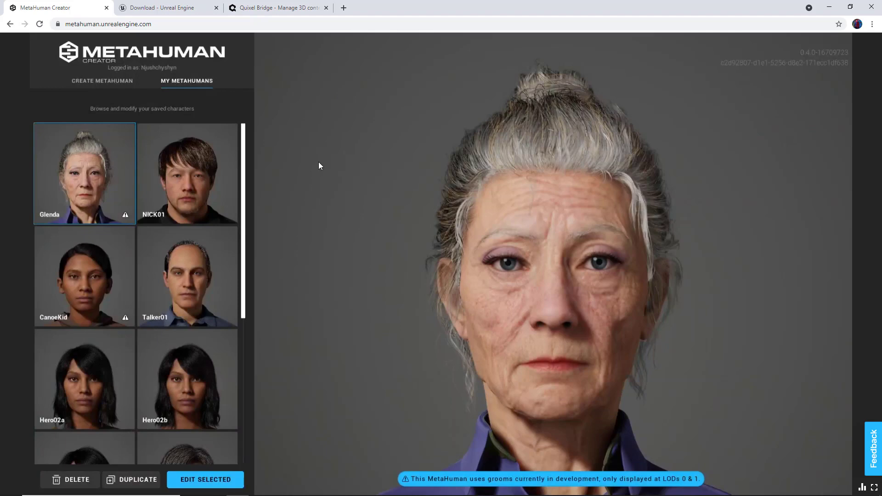
{"action": "left_click", "coordinate": [262, 8]}
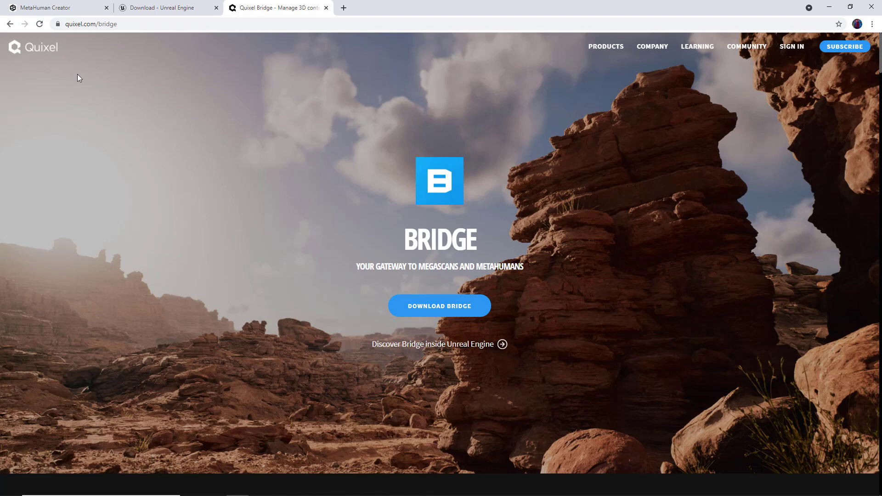
Step: Open the Glenda character for editing in MetaHuman Creator and browse the face Blend presets and head hair styles
{"action": "left_click", "coordinate": [46, 7]}
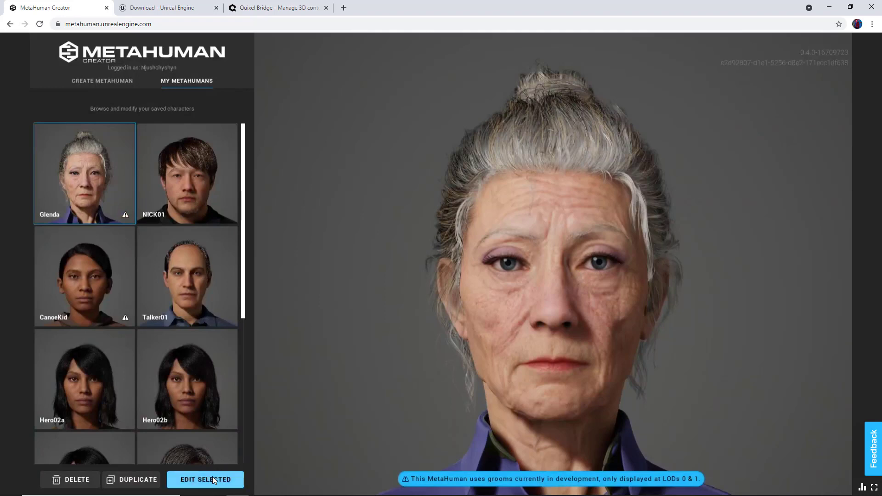
{"action": "left_click", "coordinate": [234, 479]}
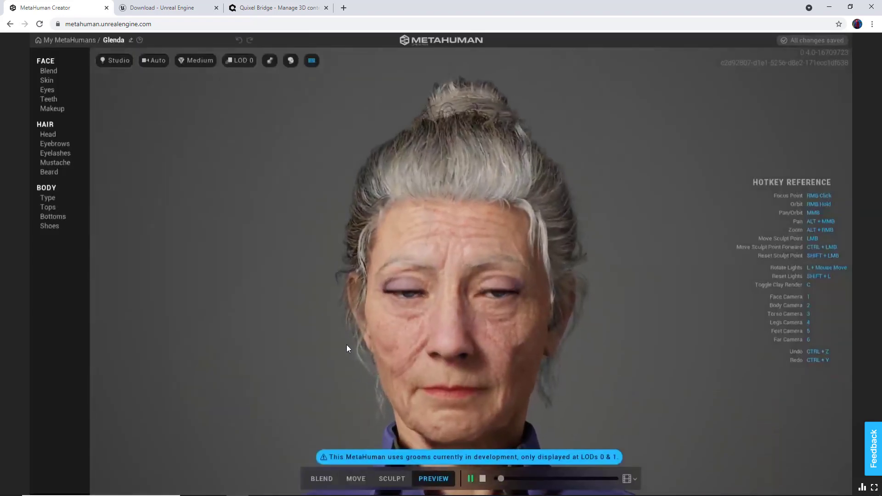
{"action": "left_click", "coordinate": [56, 74]}
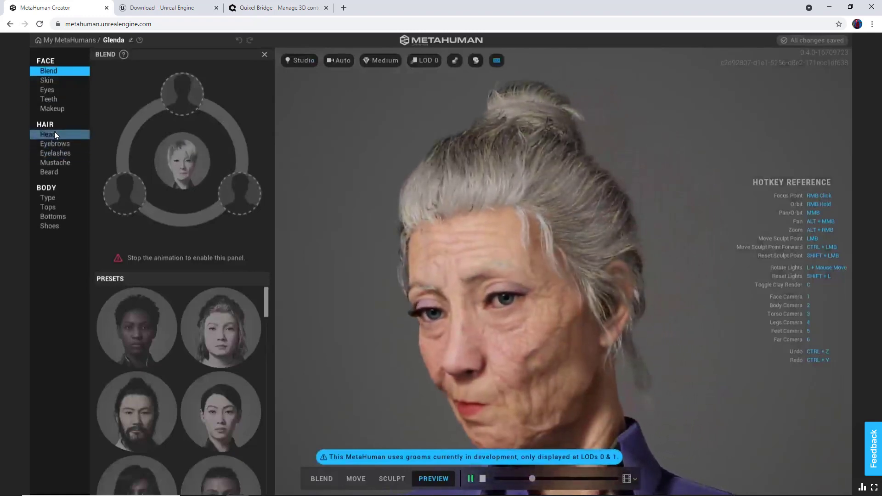
{"action": "left_click", "coordinate": [55, 133]}
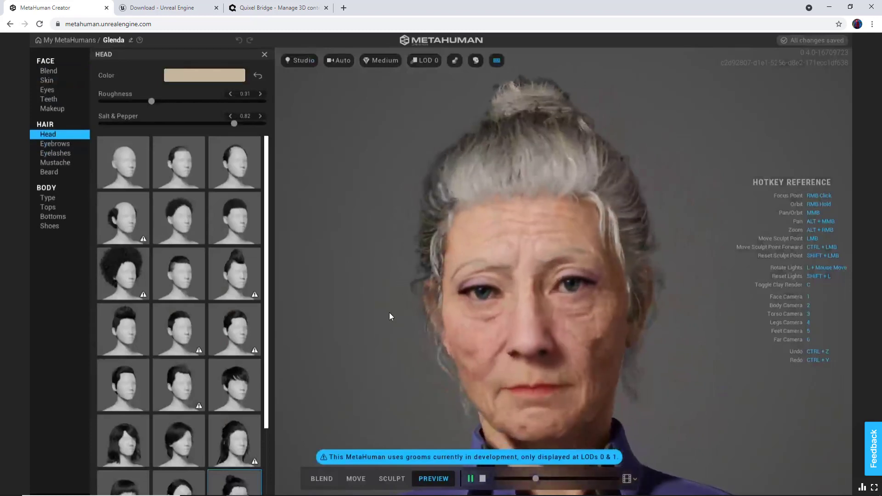
{"action": "left_click_drag", "start_coordinate": [268, 419], "coordinate": [273, 460]}
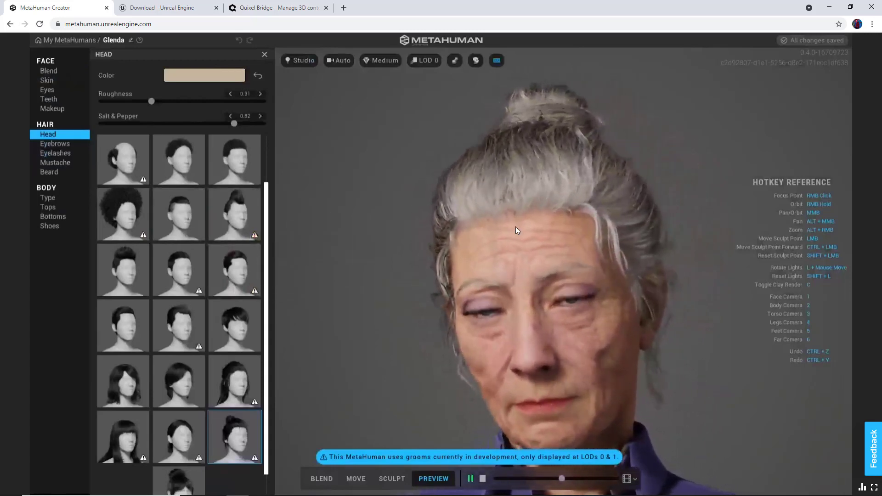
{"action": "scroll", "coordinate": [266, 167], "scroll_direction": "up", "scroll_amount": 2}
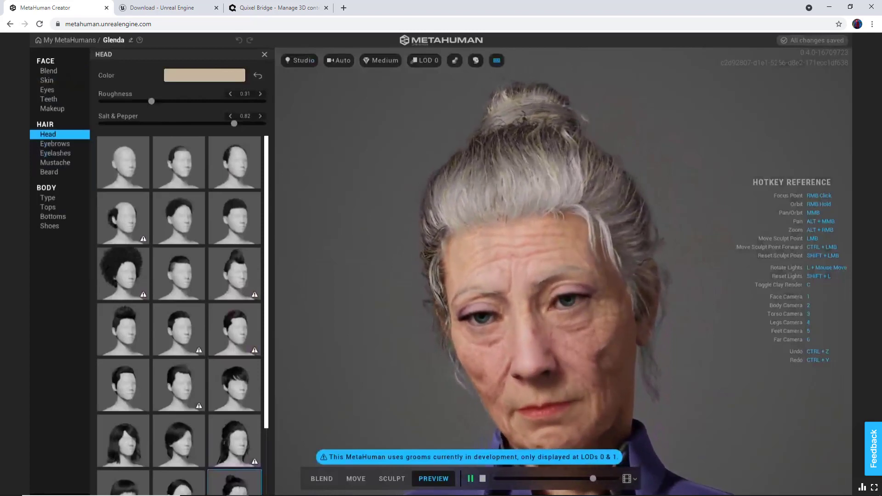
Step: Bring the Alarms & Clock stopwatch window into view and move it back off the screen
{"action": "left_click_drag", "start_coordinate": [881, 108], "coordinate": [525, 112]}
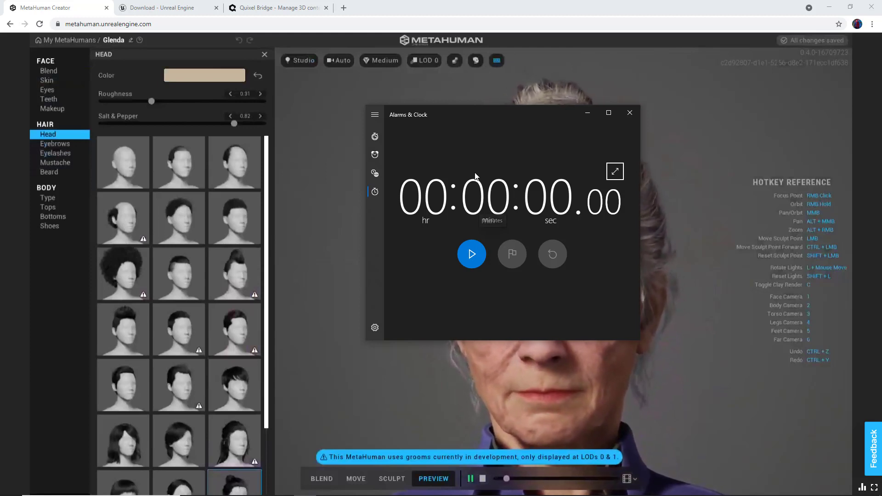
{"action": "left_click_drag", "start_coordinate": [456, 112], "coordinate": [881, 115]}
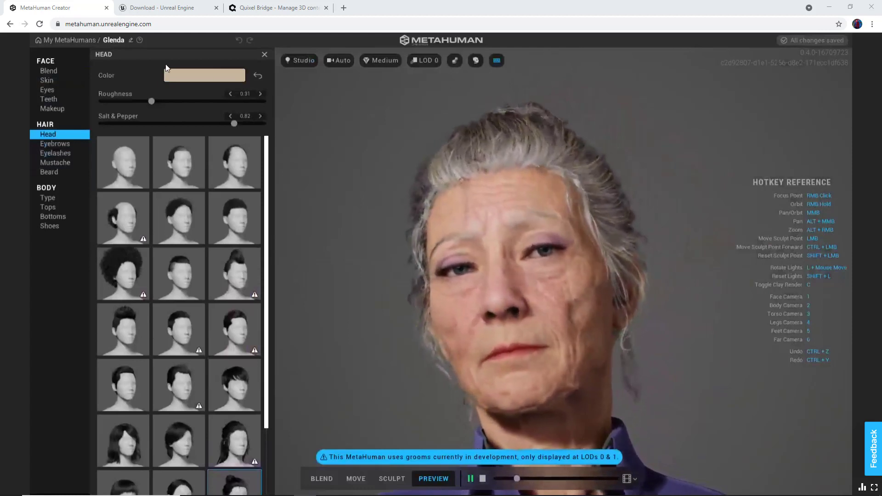
Step: Close the MetaHuman Creator page and confirm leaving the site
{"action": "left_click", "coordinate": [106, 7]}
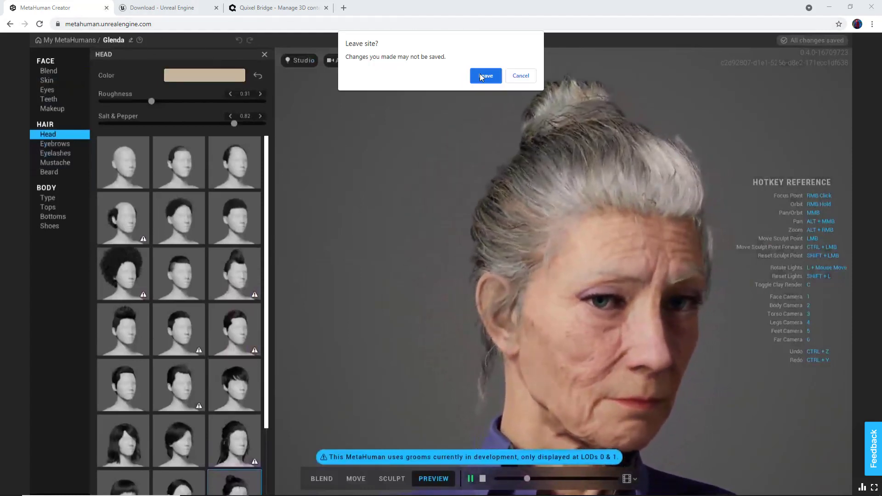
{"action": "left_click", "coordinate": [485, 75]}
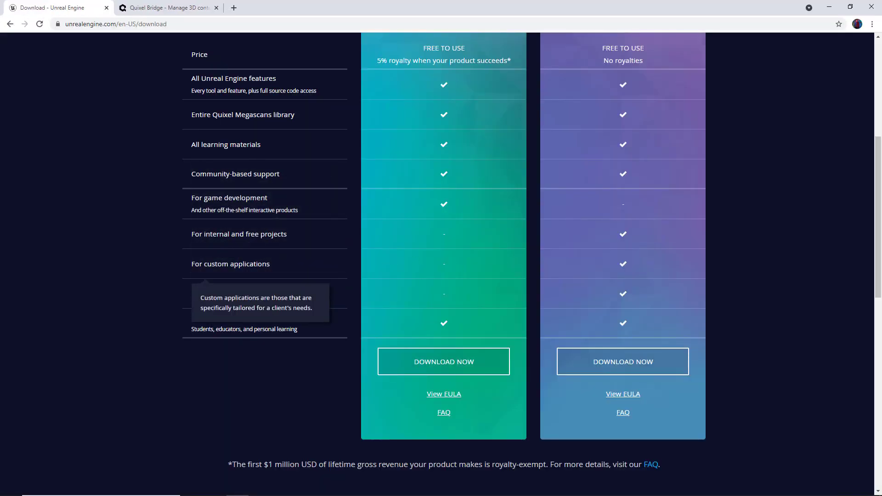
Step: Switch to the Epic Games Launcher, bring the Alarms & Clock stopwatch into view and start timing
{"action": "key", "text": "alt+Tab"}
{"action": "key", "text": "Tab"}
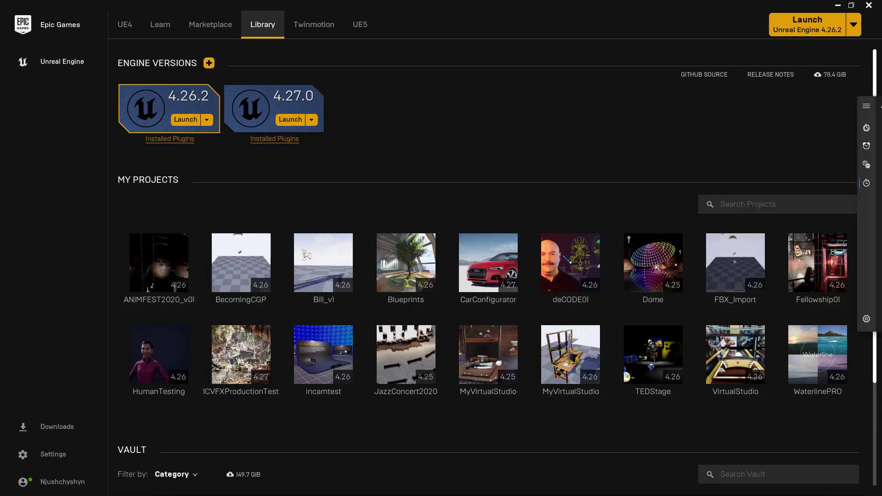
{"action": "left_click_drag", "start_coordinate": [881, 108], "coordinate": [615, 90]}
{"action": "left_click", "coordinate": [579, 228]}
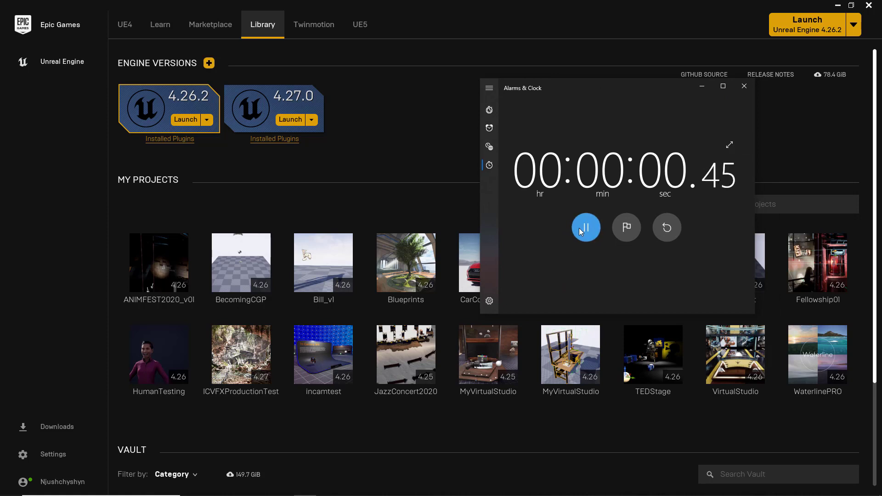
Step: Launch Unreal Engine 4.27 and begin a Film, Television, and Live Events project from the Blank template
{"action": "left_click", "coordinate": [361, 181]}
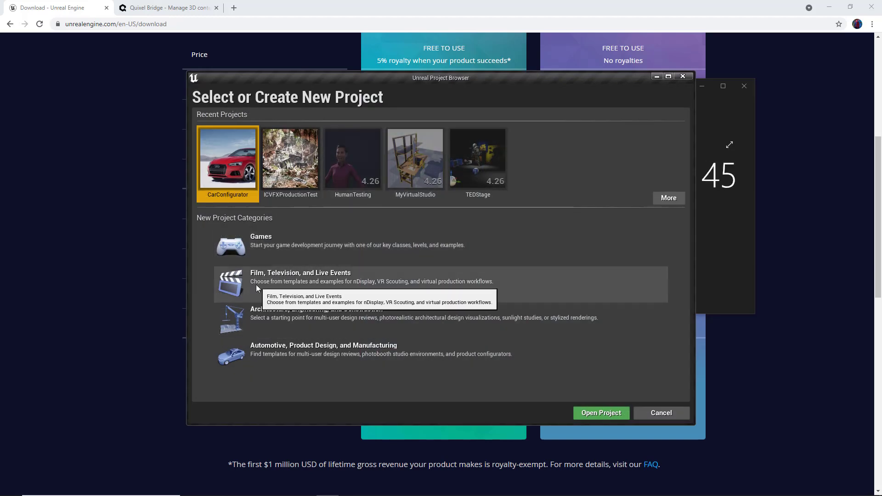
{"action": "left_click", "coordinate": [284, 284]}
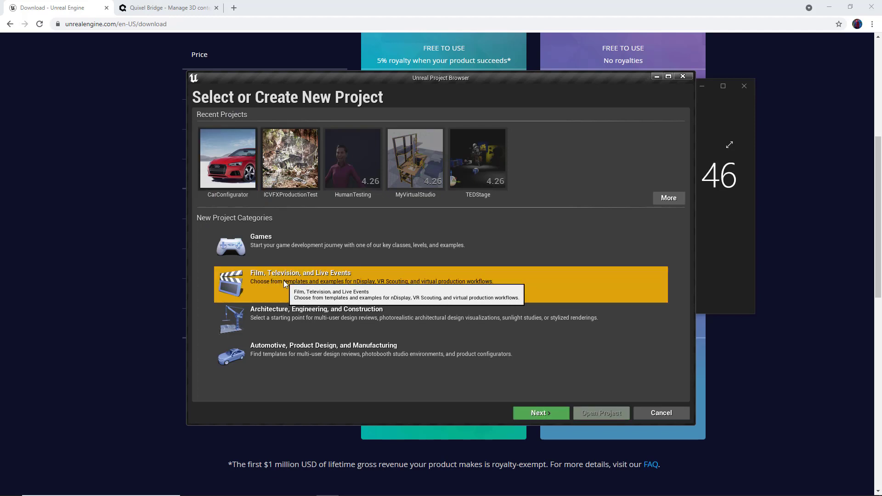
{"action": "left_click", "coordinate": [541, 413]}
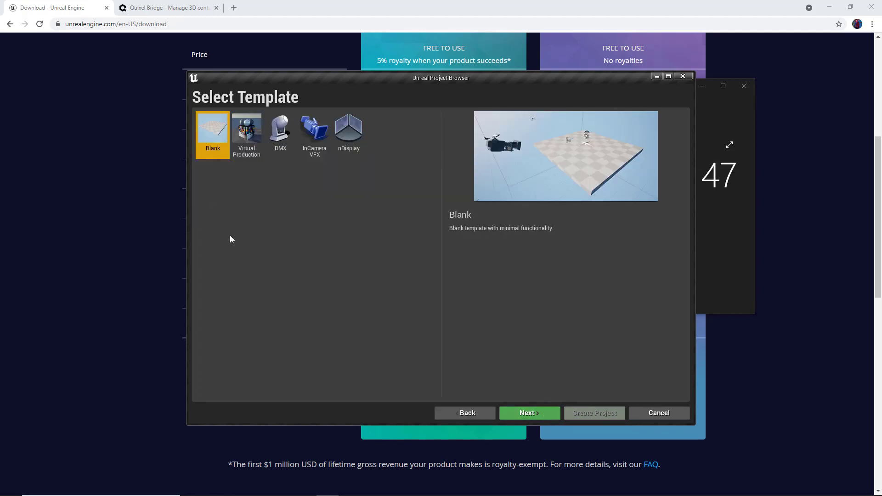
{"action": "left_click", "coordinate": [528, 412]}
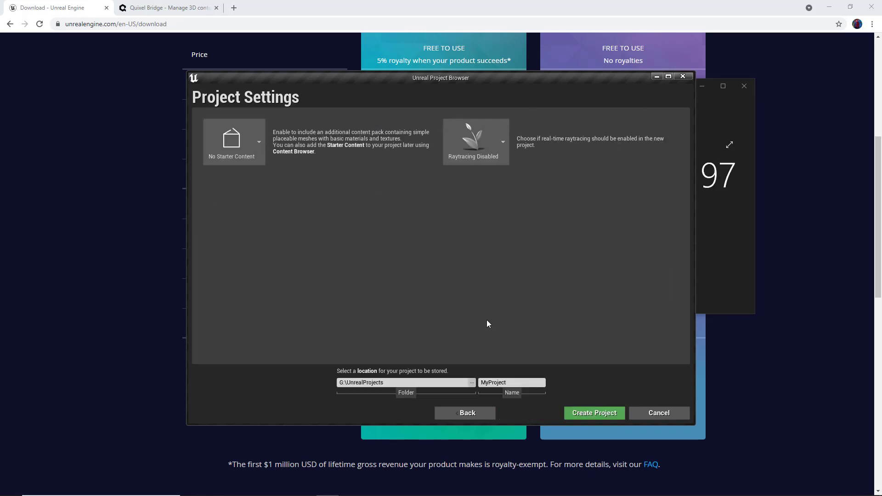
Step: Choose No Starter Content in the new project's settings
{"action": "left_click", "coordinate": [230, 161]}
{"action": "left_click", "coordinate": [250, 203]}
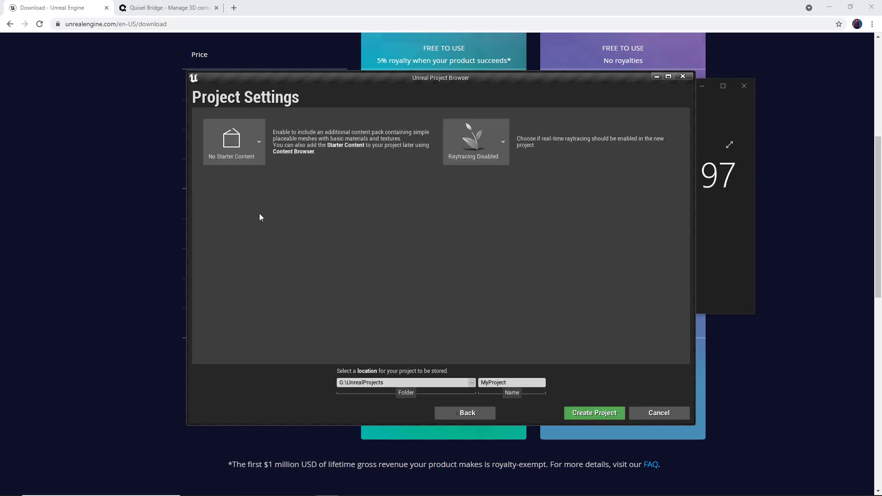
Step: Keep raytracing disabled, name the project MHDemo and create it in G:\UnrealProjects
{"action": "left_click", "coordinate": [503, 143]}
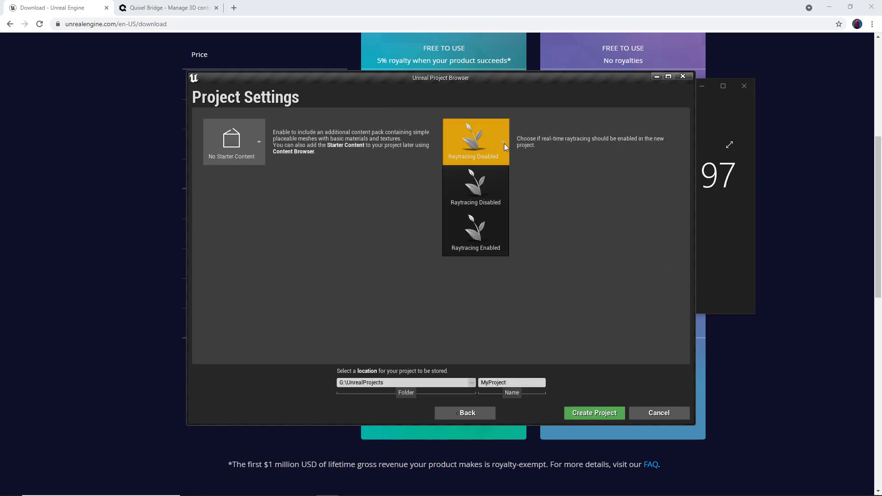
{"action": "left_click", "coordinate": [487, 191]}
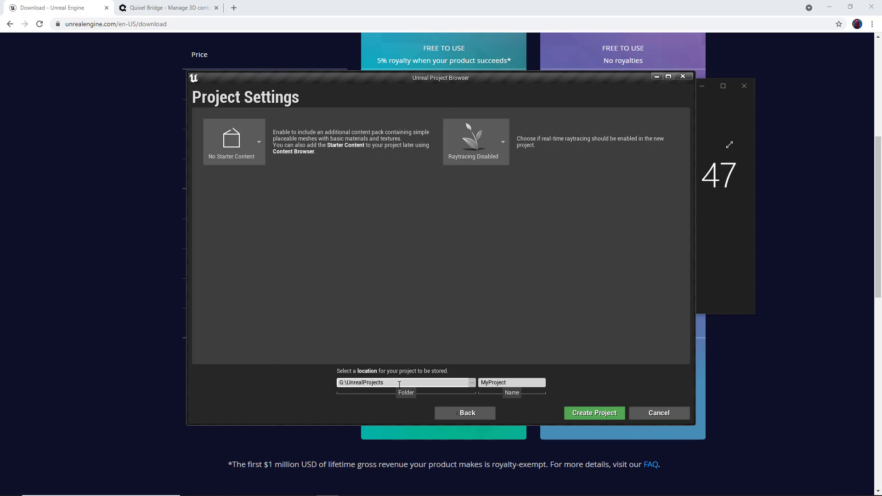
{"action": "left_click", "coordinate": [498, 382]}
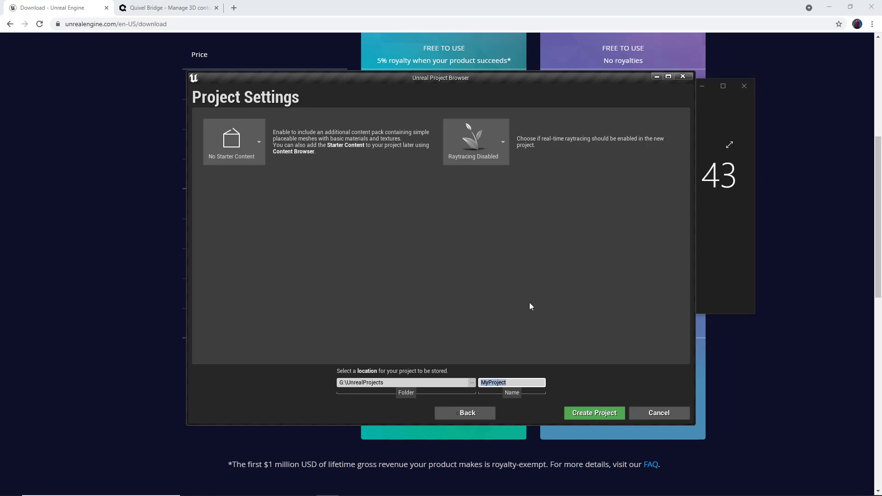
{"action": "type", "text": "MHDemo"}
{"action": "left_click", "coordinate": [599, 416]}
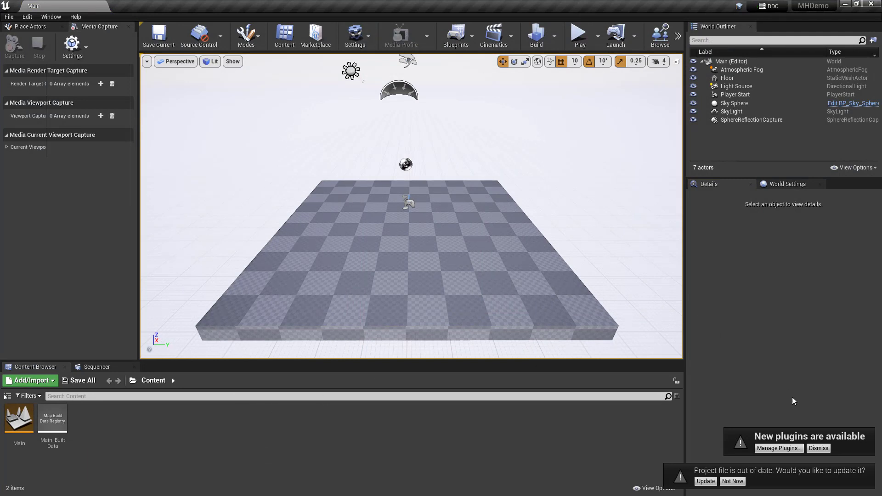
Step: Dismiss the new plugins notice and update the out-of-date project file
{"action": "left_click", "coordinate": [819, 448]}
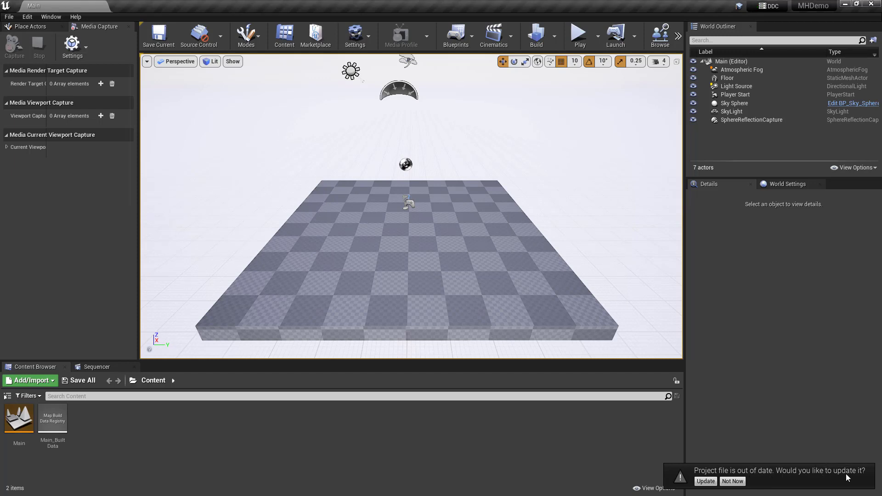
{"action": "left_click", "coordinate": [706, 481]}
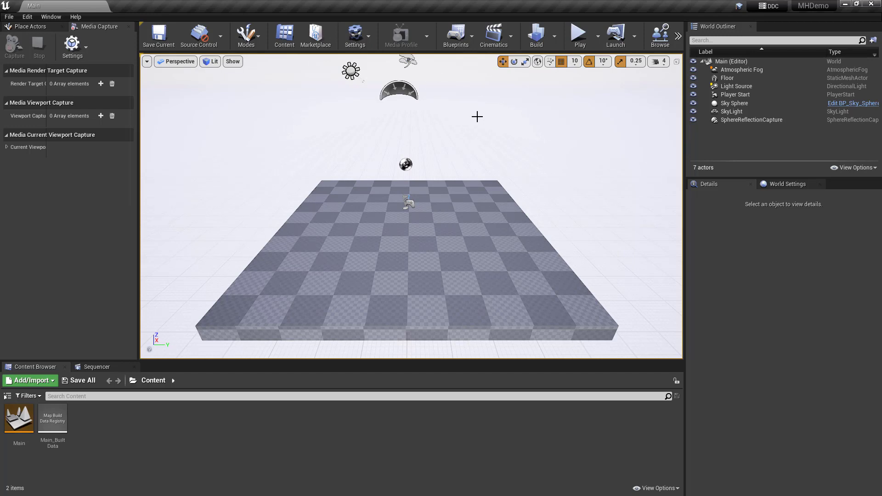
{"action": "key", "text": "alt+Tab"}
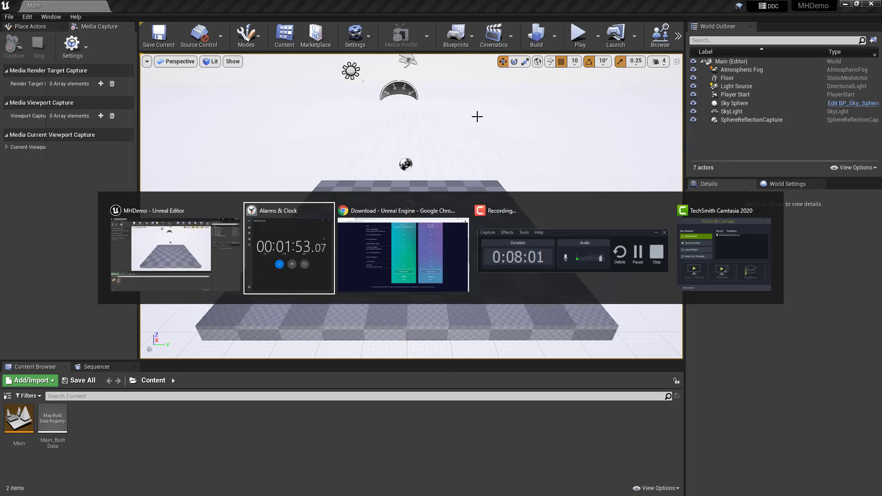
{"action": "left_click", "coordinate": [199, 233]}
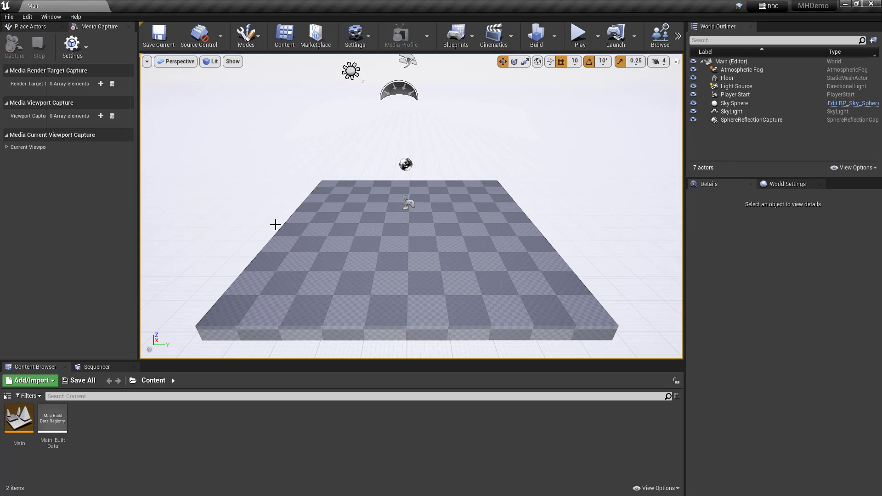
Step: Launch the Quixel Bridge app, bring it in front of the stopwatch and check which account is signed in
{"action": "key", "text": "super"}
{"action": "type", "text": "Br"}
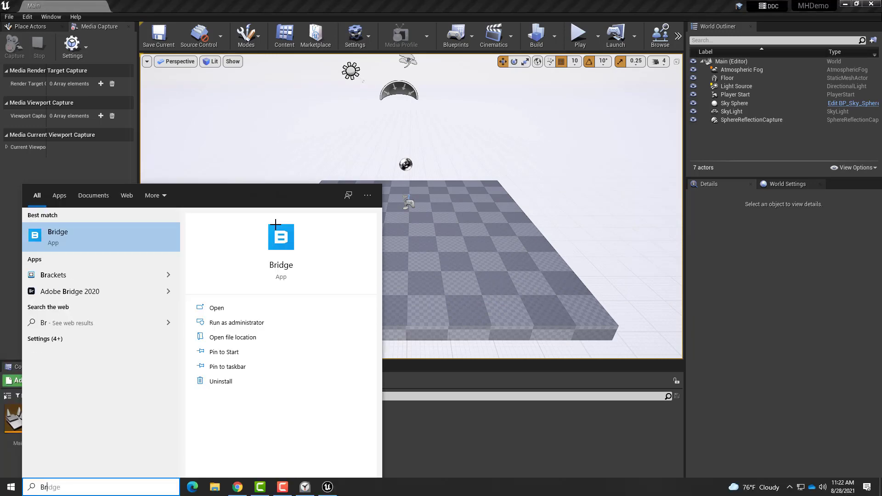
{"action": "type", "text": "i"}
{"action": "left_click", "coordinate": [72, 243]}
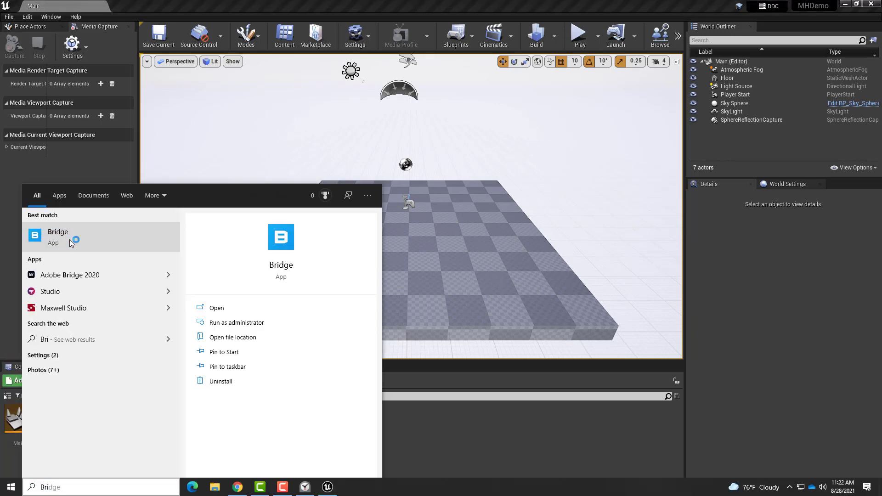
{"action": "key", "text": "alt+Tab"}
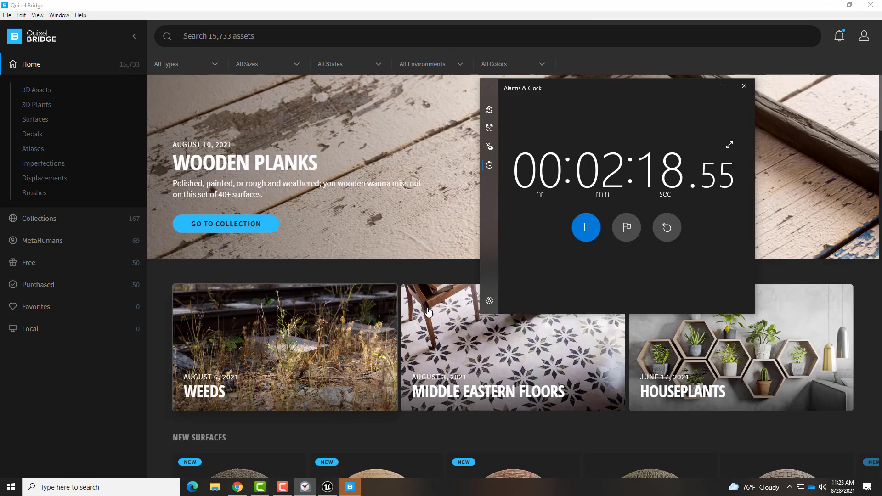
{"action": "left_click", "coordinate": [87, 363]}
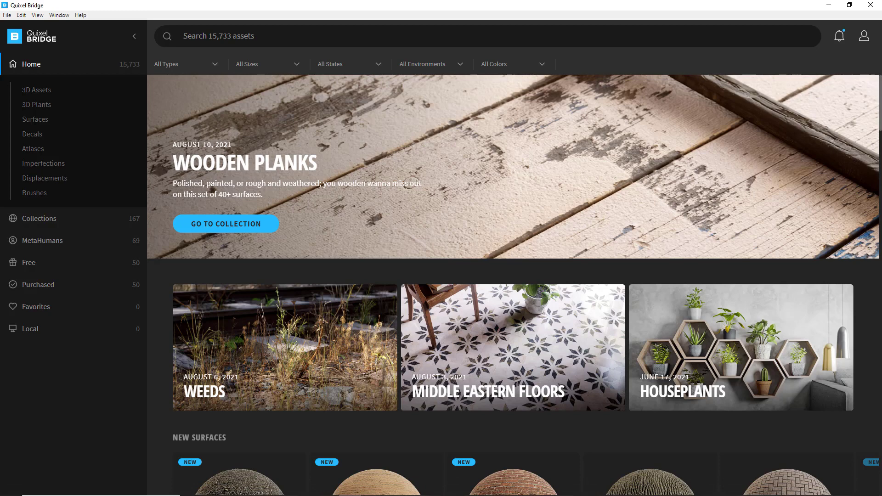
{"action": "left_click", "coordinate": [865, 39]}
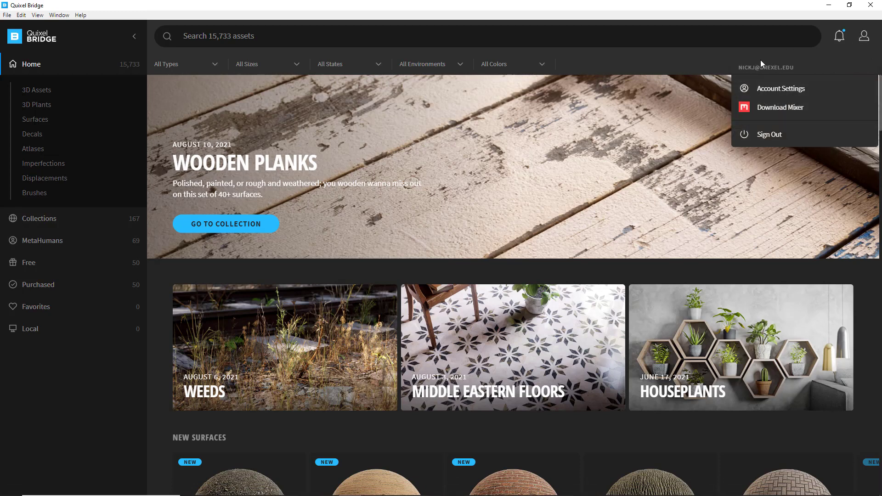
{"action": "left_click", "coordinate": [679, 68]}
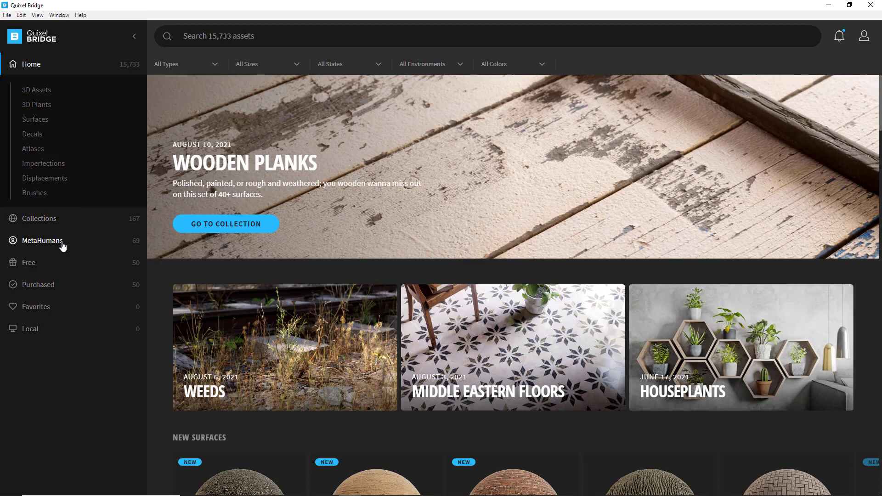
Step: Look over the MetaHuman Presets and open the details of Glenda from My MetaHumans
{"action": "left_click", "coordinate": [42, 241]}
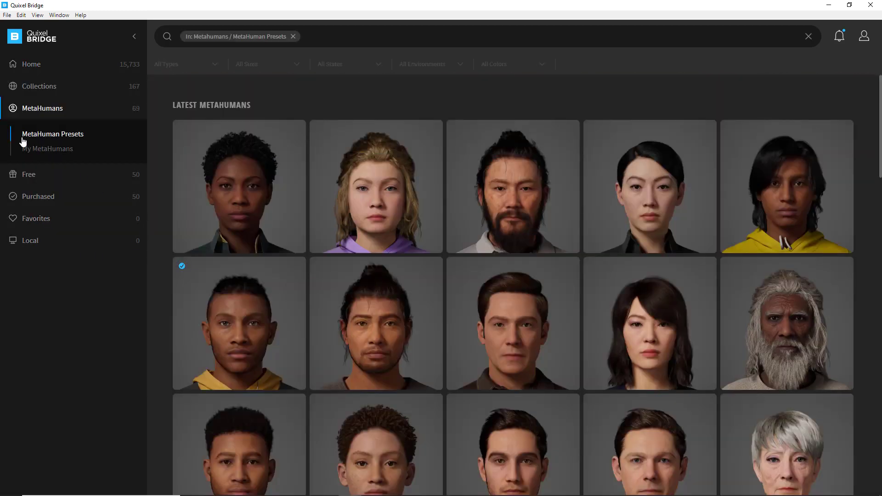
{"action": "mouse_move", "coordinate": [285, 180]}
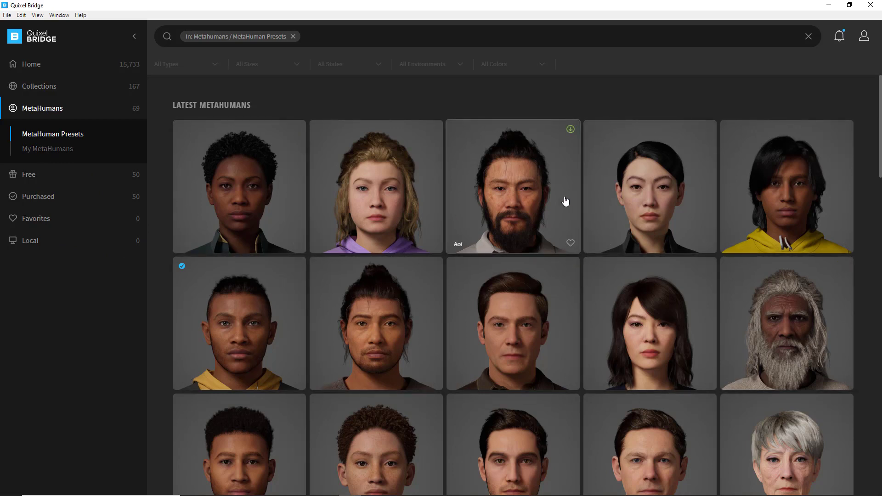
{"action": "left_click", "coordinate": [61, 153]}
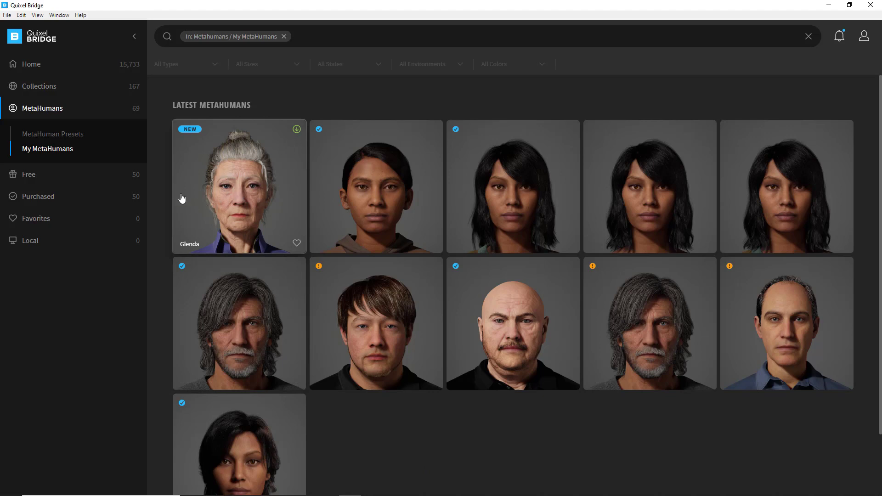
{"action": "left_click", "coordinate": [227, 209]}
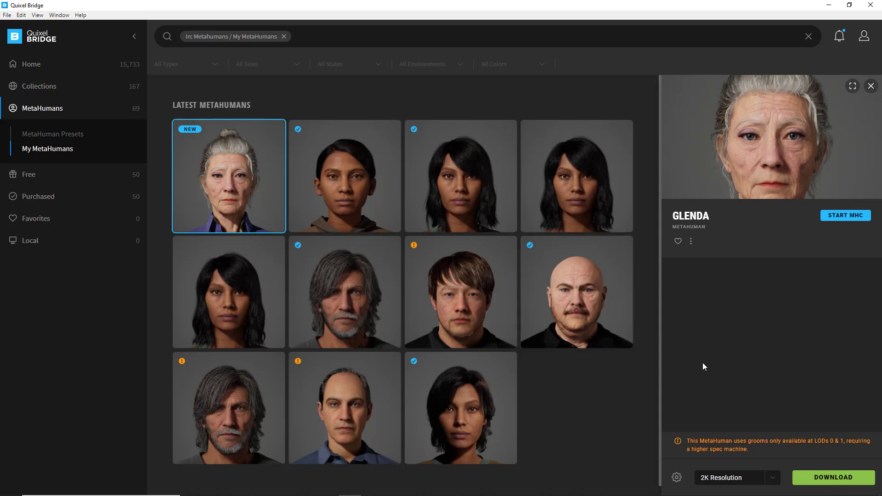
Step: In the download settings for models, choose UAsset + Source Asset as the MetaHumans format and return to Glenda's details
{"action": "left_click", "coordinate": [676, 478]}
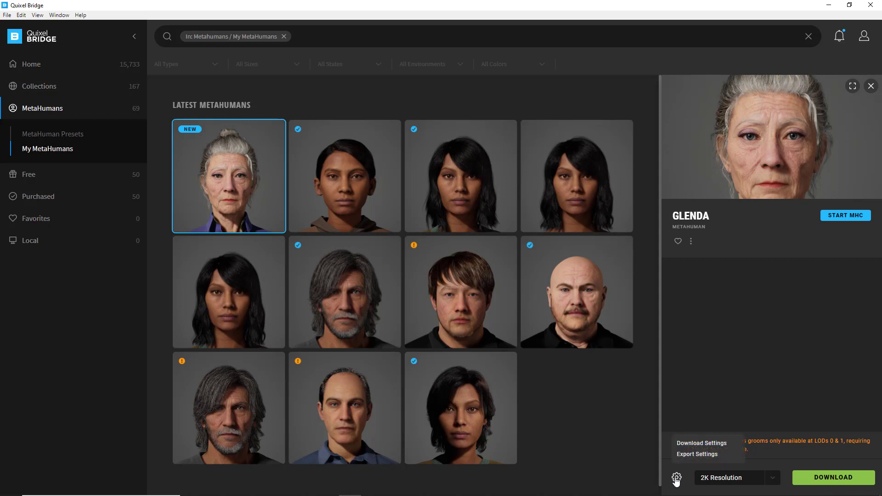
{"action": "left_click", "coordinate": [682, 444]}
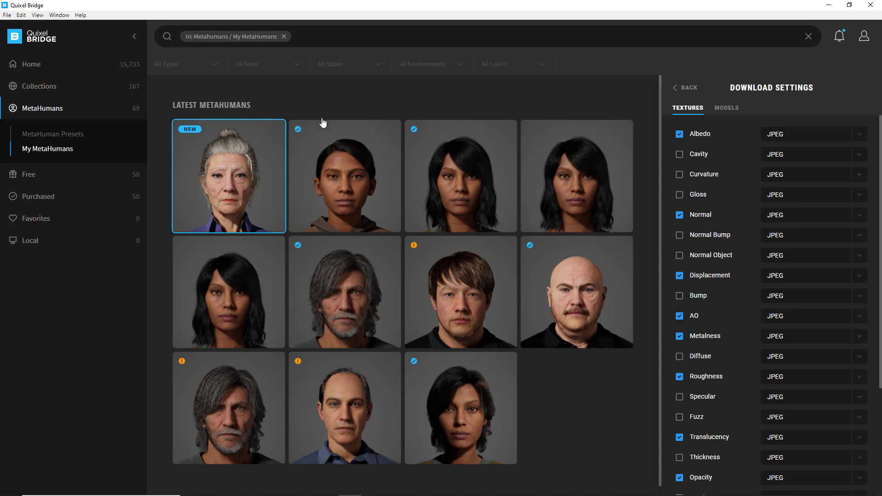
{"action": "left_click", "coordinate": [720, 109]}
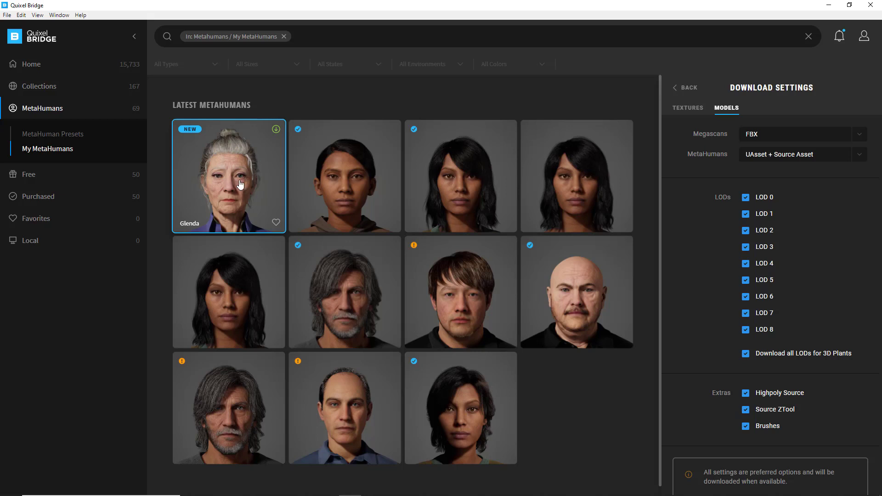
{"action": "left_click", "coordinate": [856, 160]}
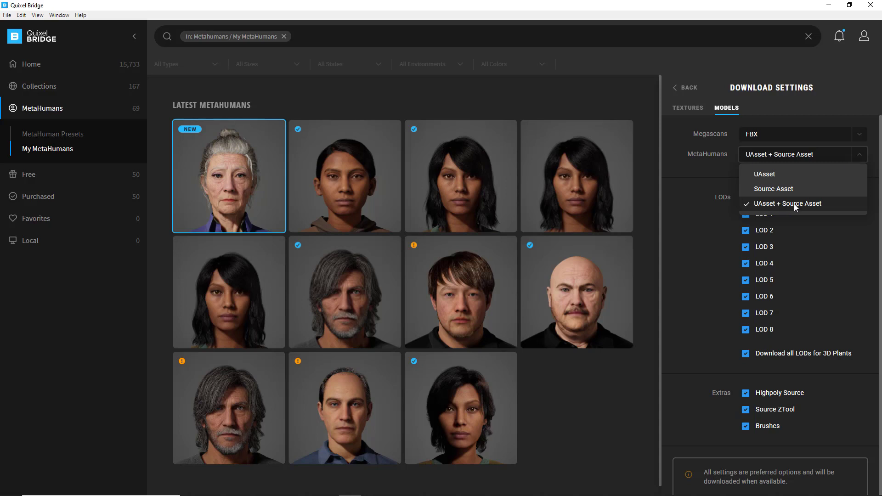
{"action": "left_click", "coordinate": [812, 205]}
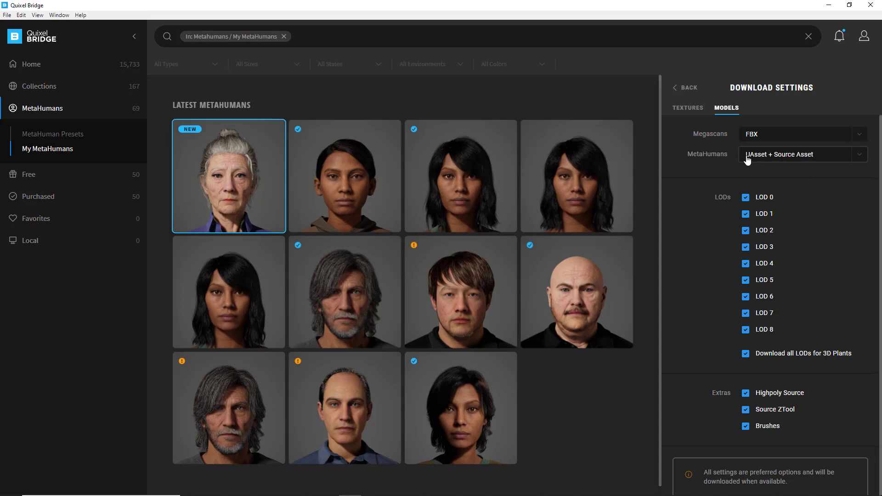
{"action": "left_click", "coordinate": [784, 163]}
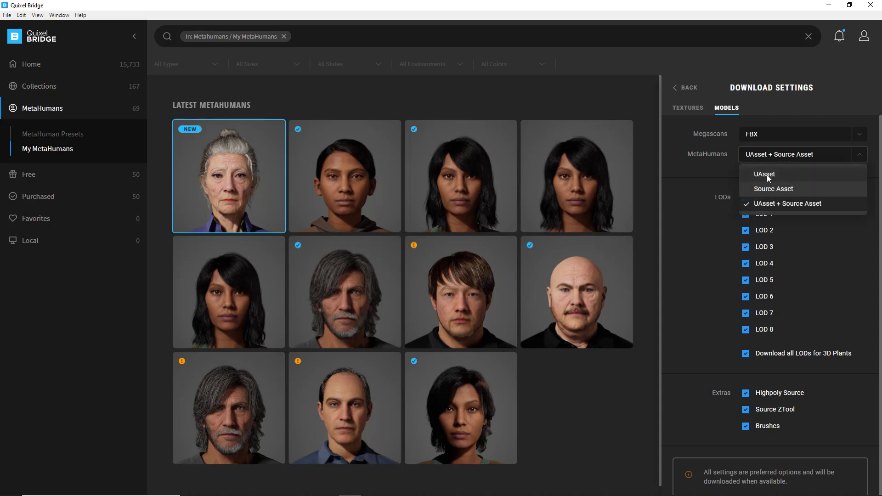
{"action": "left_click", "coordinate": [701, 169]}
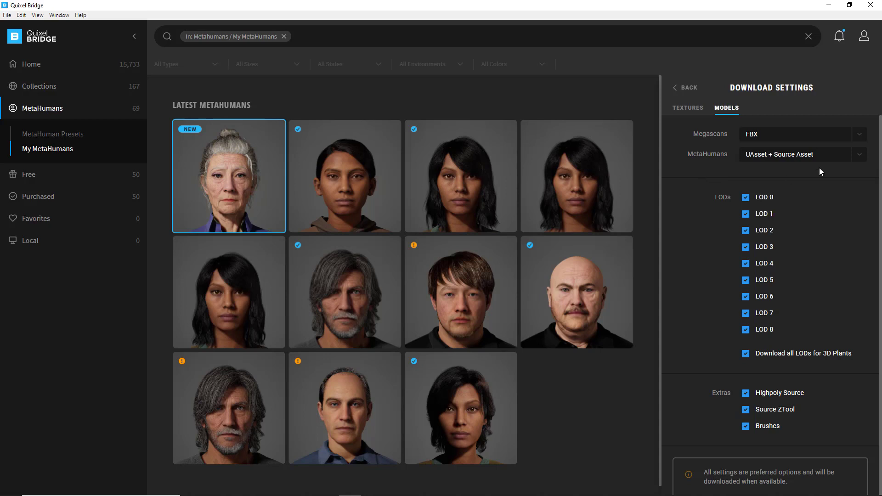
{"action": "left_click", "coordinate": [686, 88]}
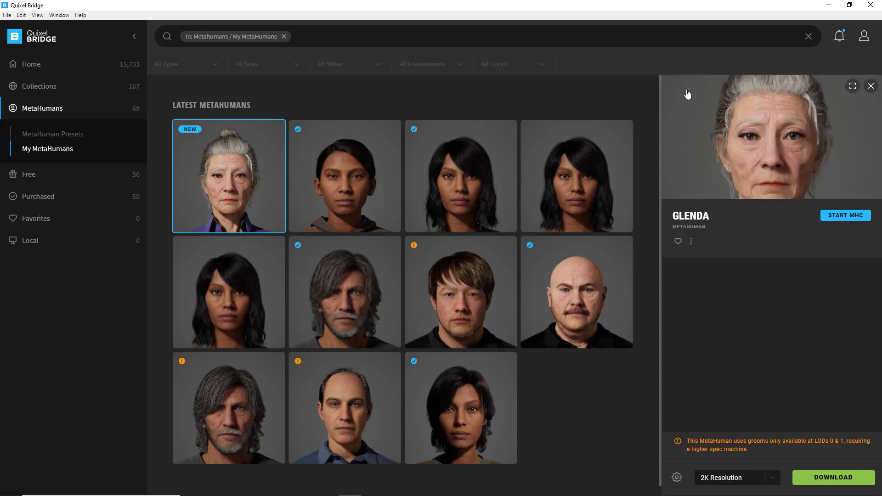
Step: Open the export settings and choose 4.27 as the engine version for the Unreal Engine export target
{"action": "left_click", "coordinate": [677, 479]}
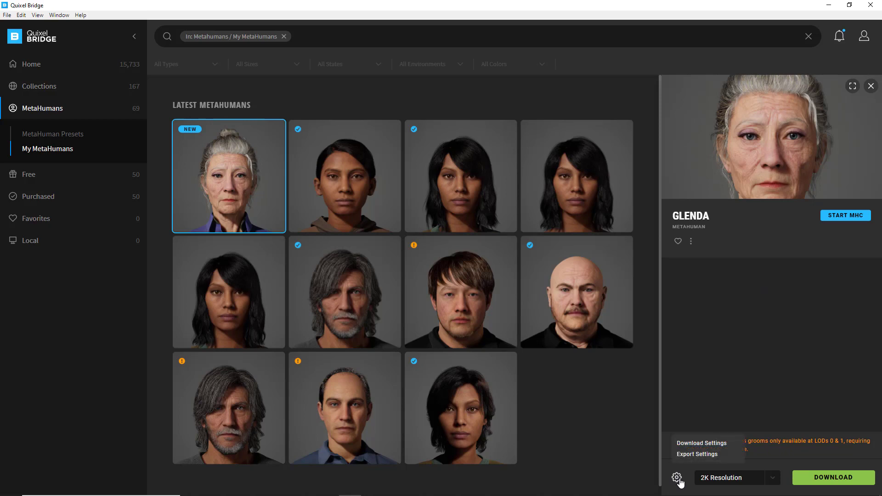
{"action": "left_click", "coordinate": [689, 454]}
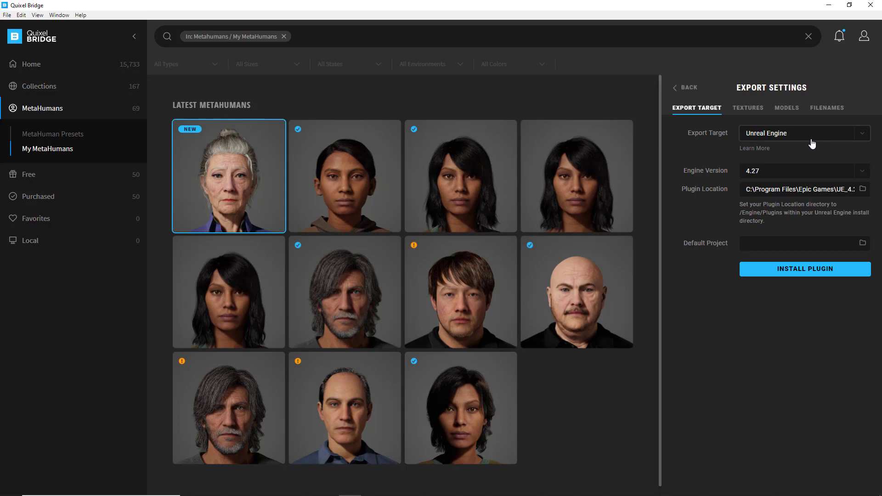
{"action": "left_click", "coordinate": [791, 172]}
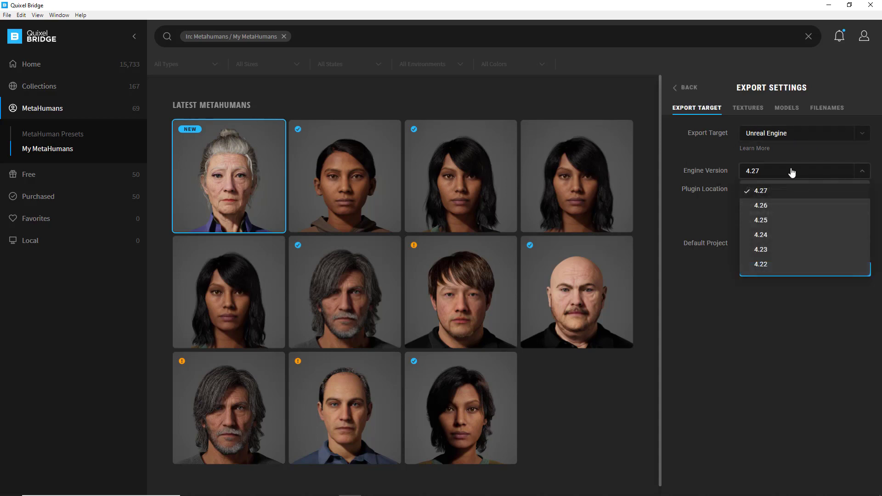
{"action": "left_click", "coordinate": [766, 192]}
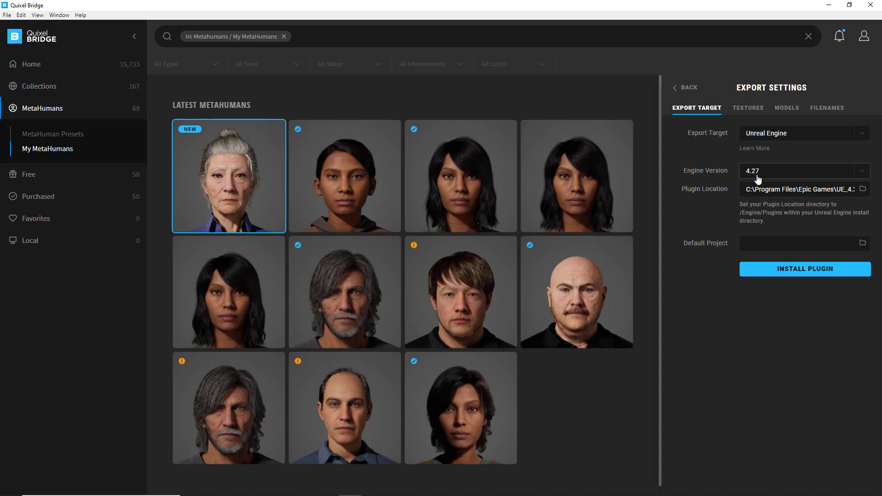
Step: Set the plugin location to the UE_4.27 Engine\Plugins folder and install the Bridge plugin
{"action": "left_click", "coordinate": [862, 189]}
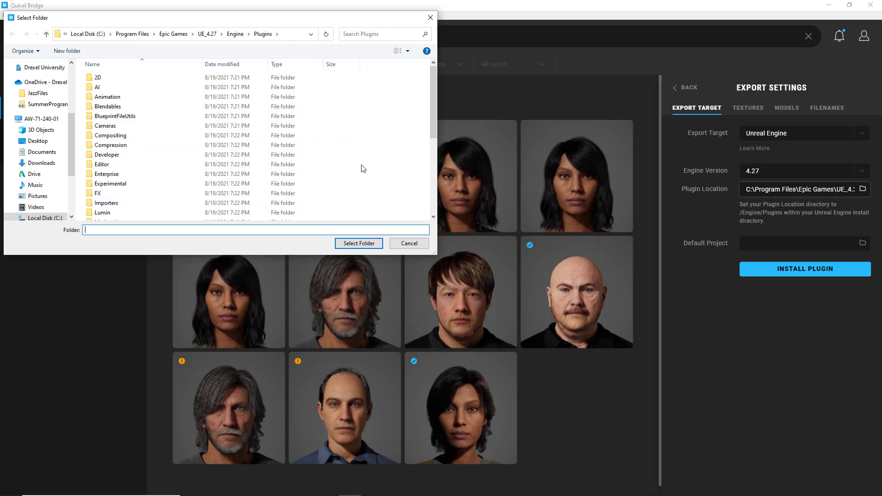
{"action": "left_click", "coordinate": [360, 243]}
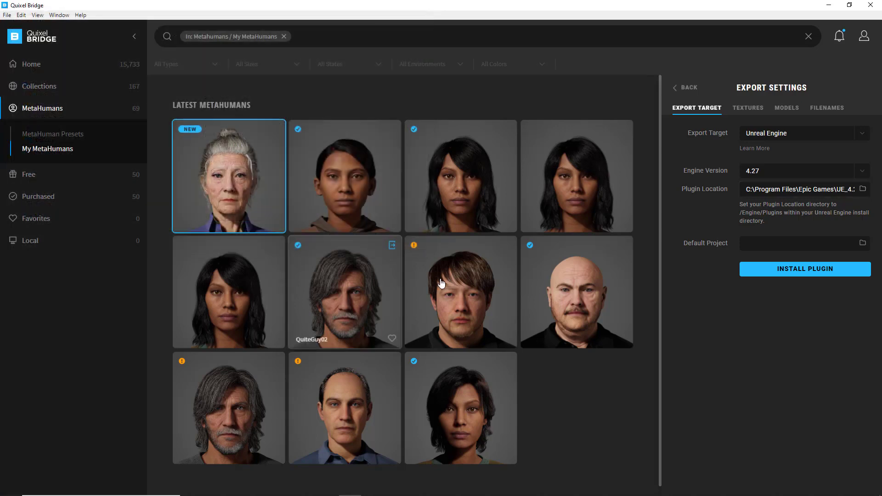
{"action": "left_click", "coordinate": [799, 270]}
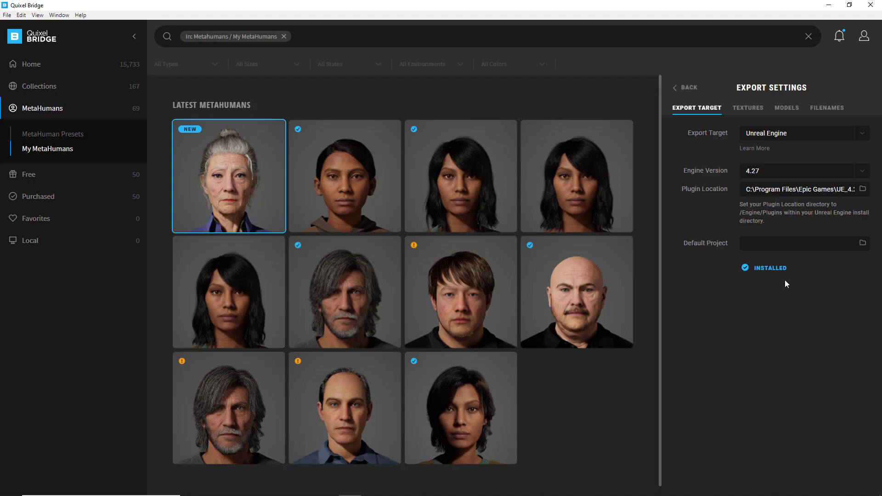
Step: Switch to the Unreal Editor with the MHDemo project and close it
{"action": "key", "text": "alt+Tab"}
{"action": "key", "text": "alt+Tab"}
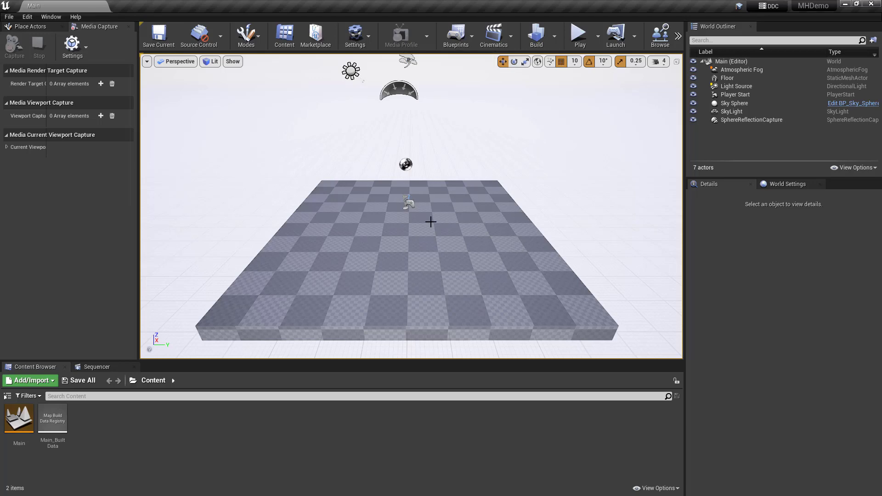
{"action": "left_click", "coordinate": [873, 5]}
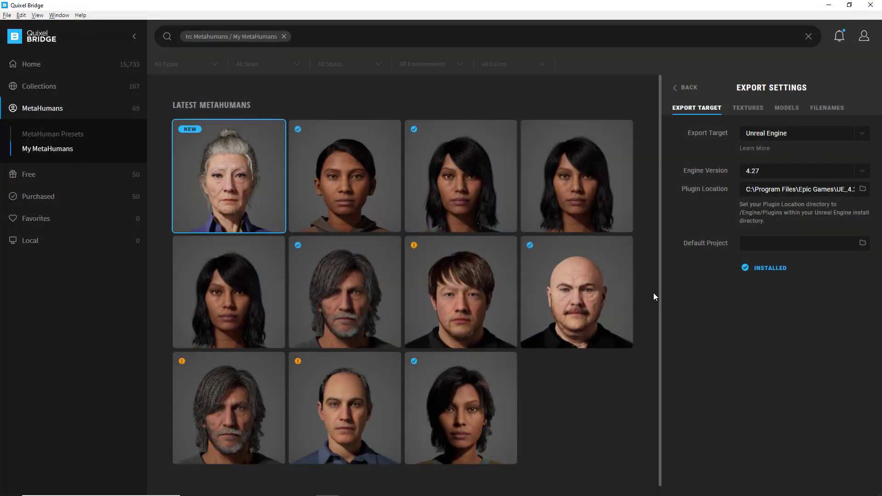
Step: Switch to the Epic Games Launcher and reopen the MHDemo project from the library
{"action": "key", "text": "alt+Tab"}
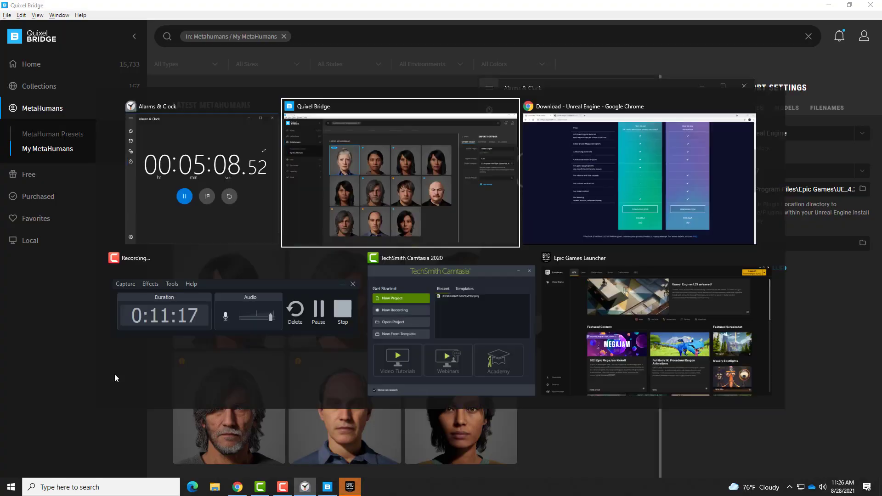
{"action": "key", "text": "alt+Tab"}
{"action": "key", "text": "alt+Tab"}
{"action": "key", "text": "alt+Tab"}
{"action": "key", "text": "alt+Tab"}
{"action": "key", "text": "alt+Tab"}
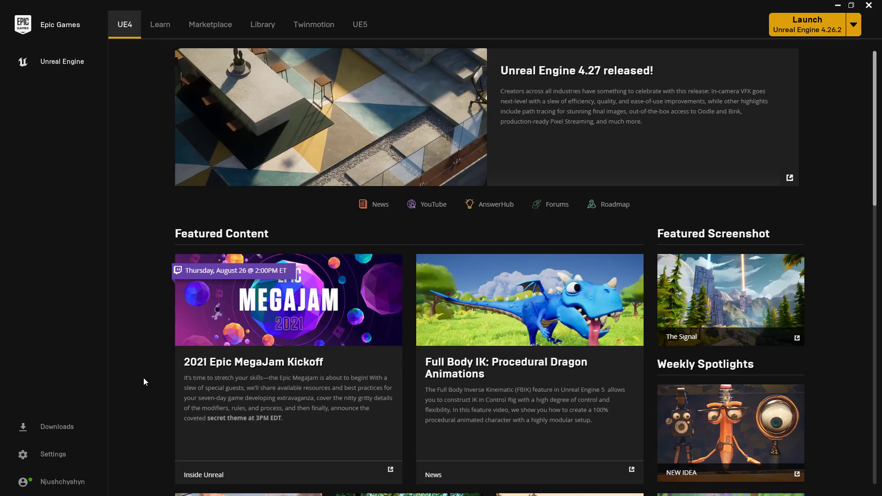
{"action": "left_click", "coordinate": [264, 25]}
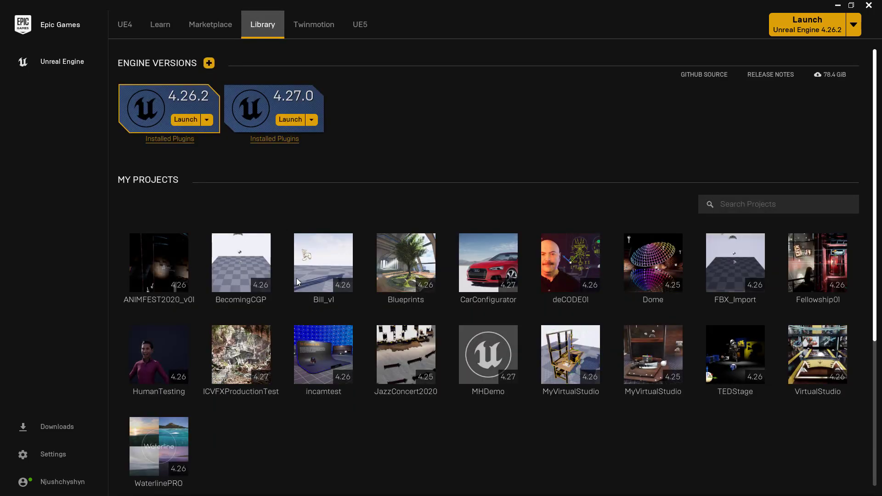
{"action": "double_click", "coordinate": [488, 372]}
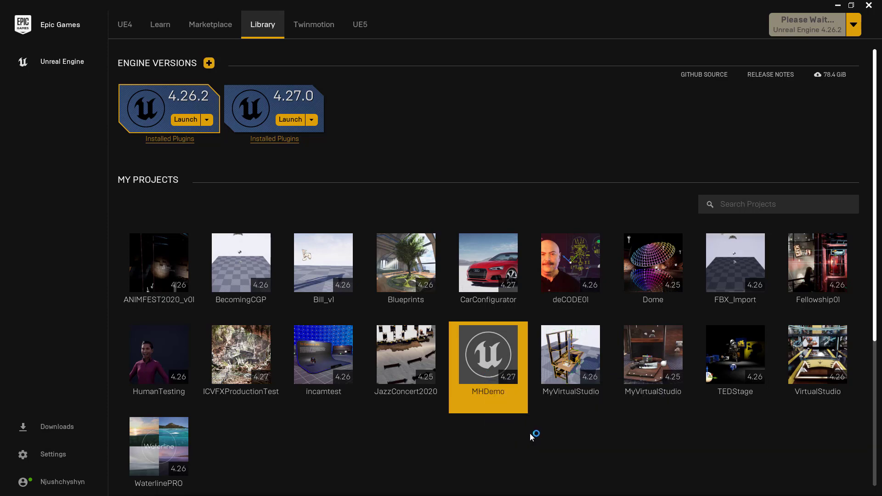
{"action": "key", "text": "alt+Tab"}
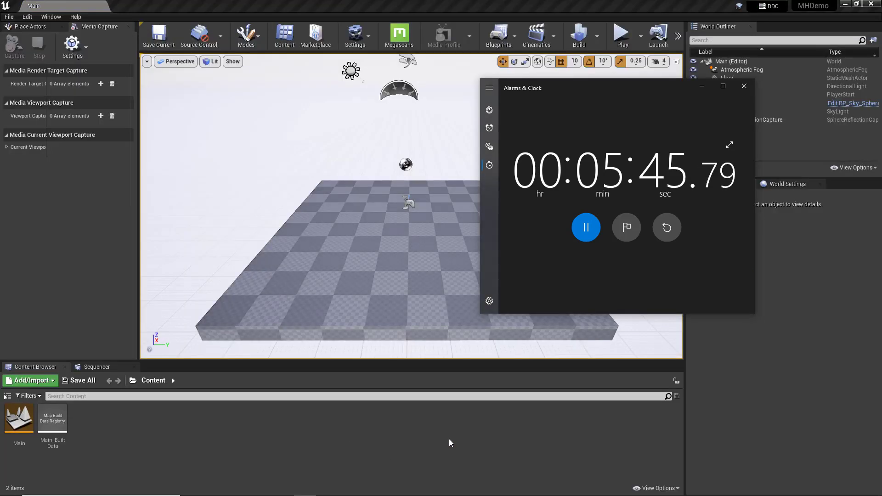
{"action": "left_click", "coordinate": [449, 439]}
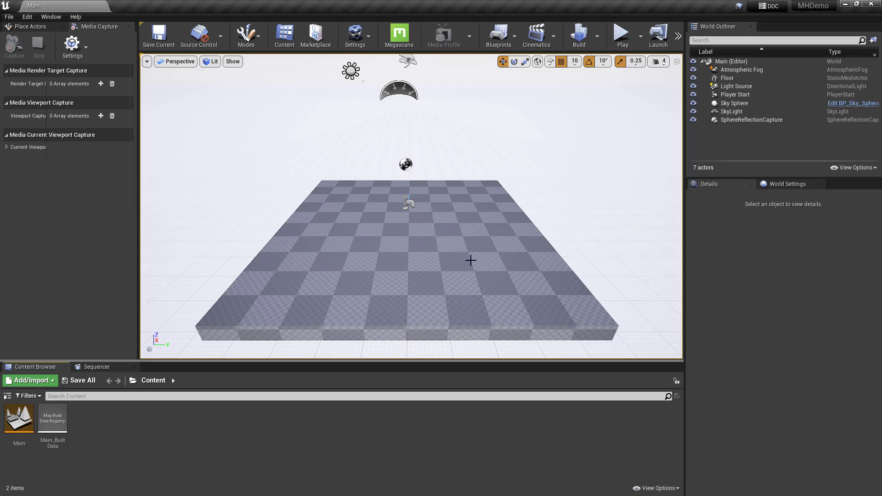
Step: Switch to Quixel Bridge and start downloading the Glenda MetaHuman, moving the stopwatch window out of the way
{"action": "key", "text": "alt+Tab"}
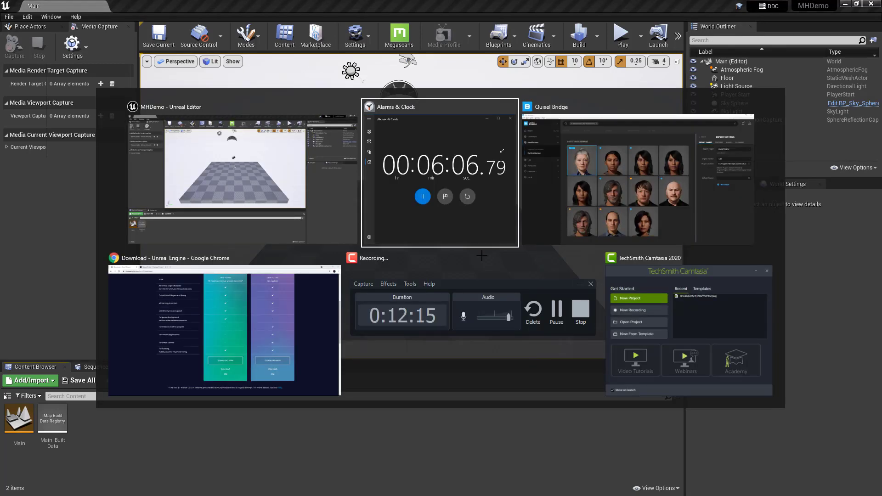
{"action": "key", "text": "alt+Tab"}
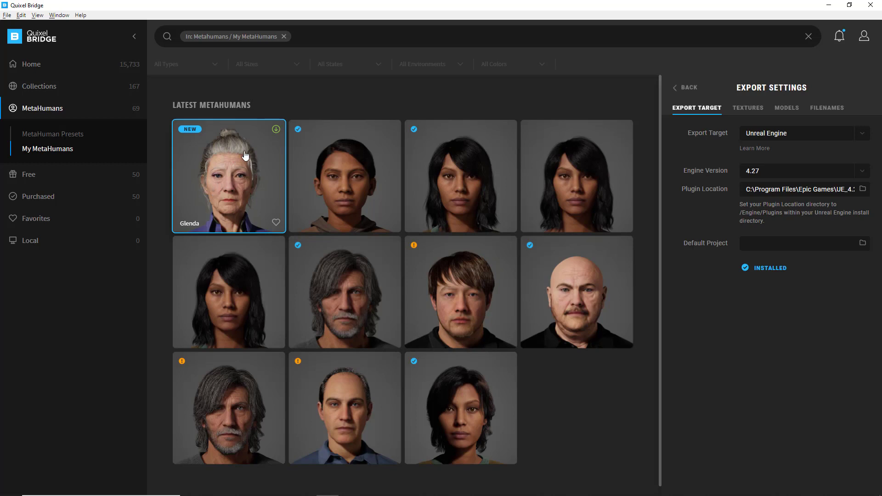
{"action": "left_click", "coordinate": [276, 130]}
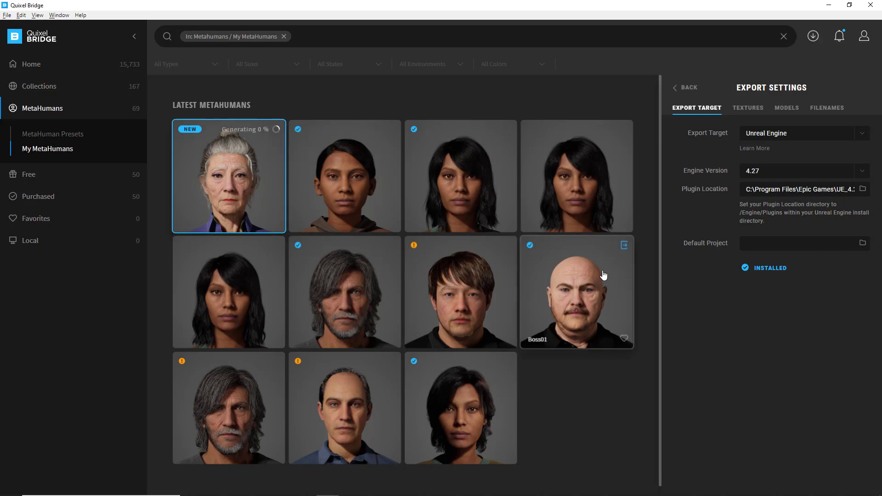
{"action": "key", "text": "alt+Tab"}
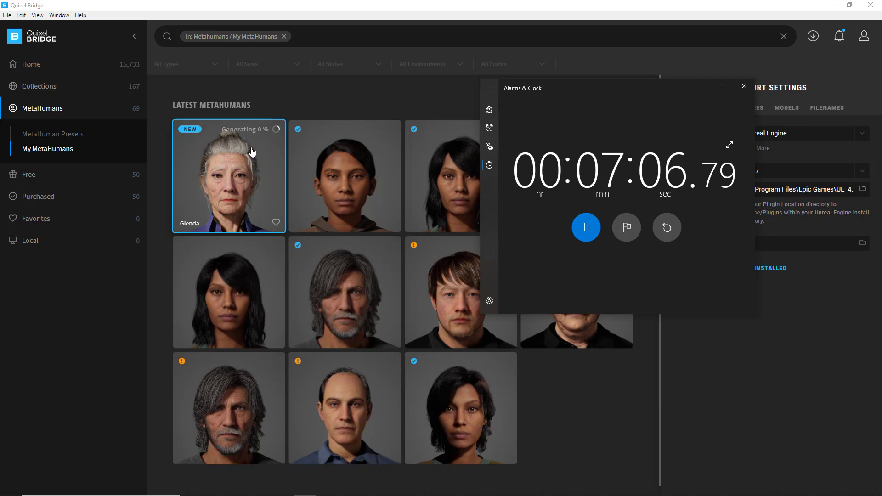
{"action": "left_click_drag", "start_coordinate": [593, 91], "coordinate": [437, 83]}
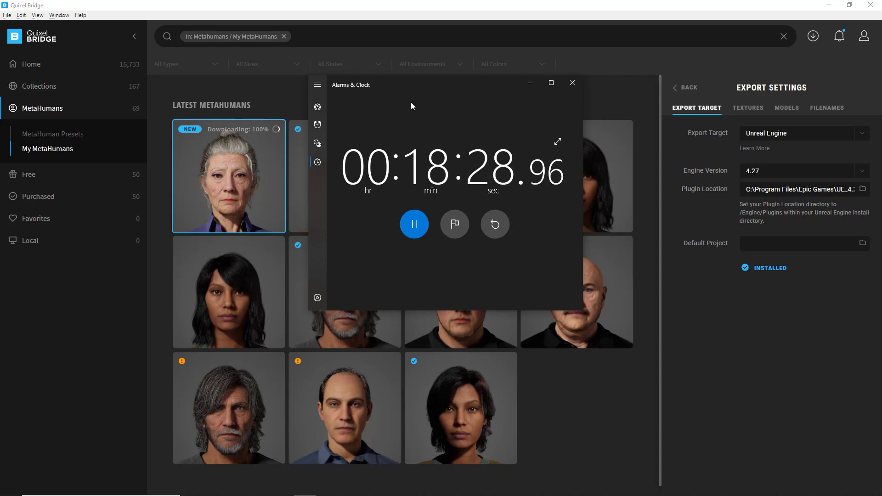
{"action": "left_click_drag", "start_coordinate": [401, 81], "coordinate": [881, 80]}
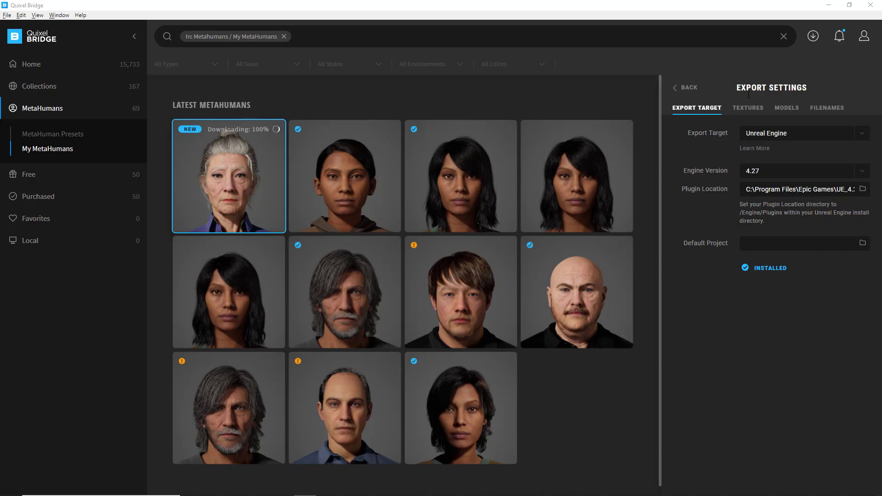
Step: Leave the export settings and close Quixel Bridge
{"action": "left_click", "coordinate": [689, 88]}
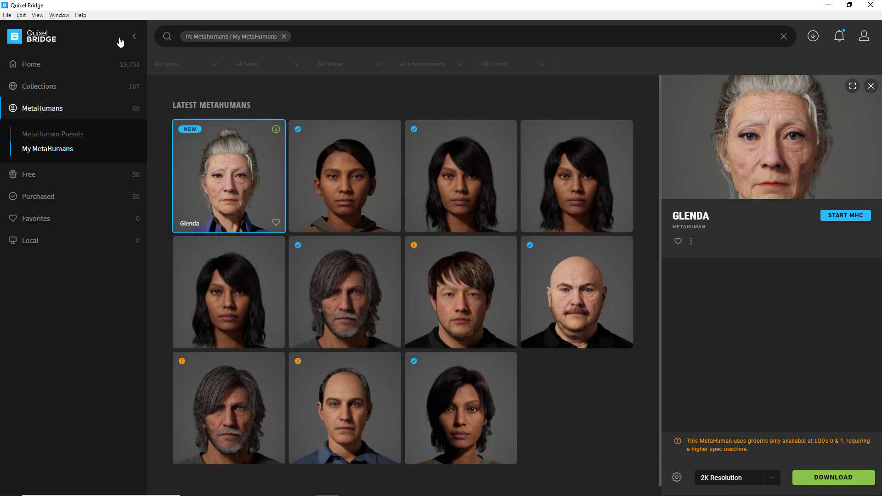
{"action": "left_click", "coordinate": [81, 15]}
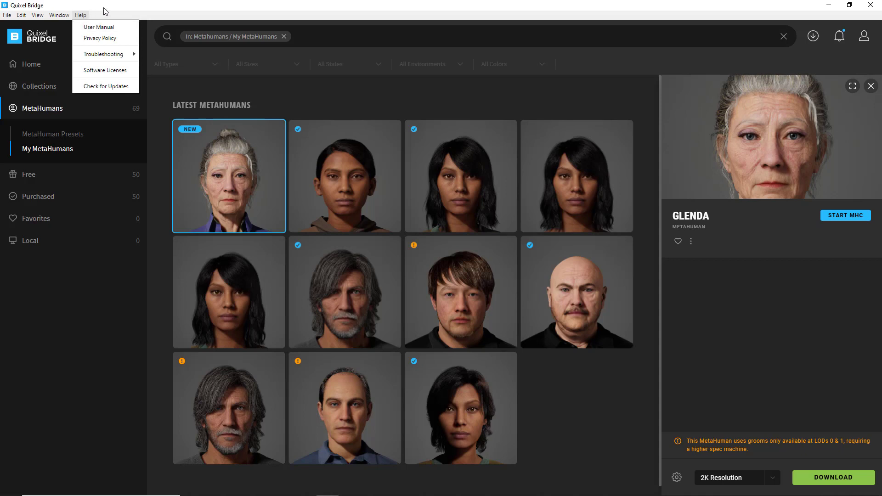
{"action": "left_click", "coordinate": [36, 15]}
{"action": "left_click", "coordinate": [81, 15]}
{"action": "left_click", "coordinate": [164, 3]}
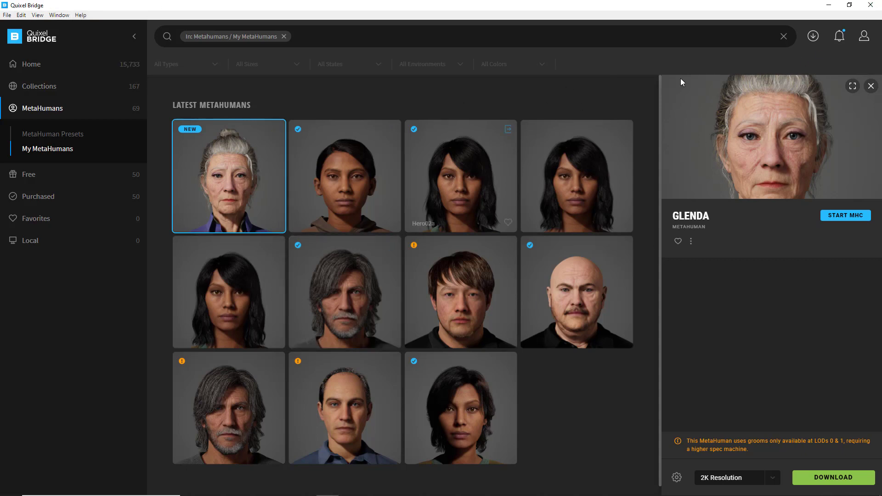
{"action": "left_click", "coordinate": [871, 5]}
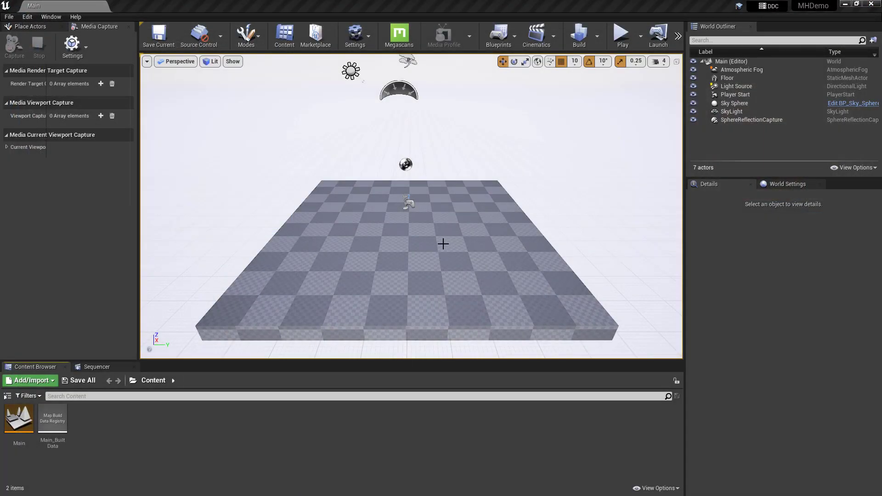
Step: Relaunch Bridge from the Windows search and open Glenda's details in My MetaHumans
{"action": "key", "text": "super"}
{"action": "type", "text": "Bri"}
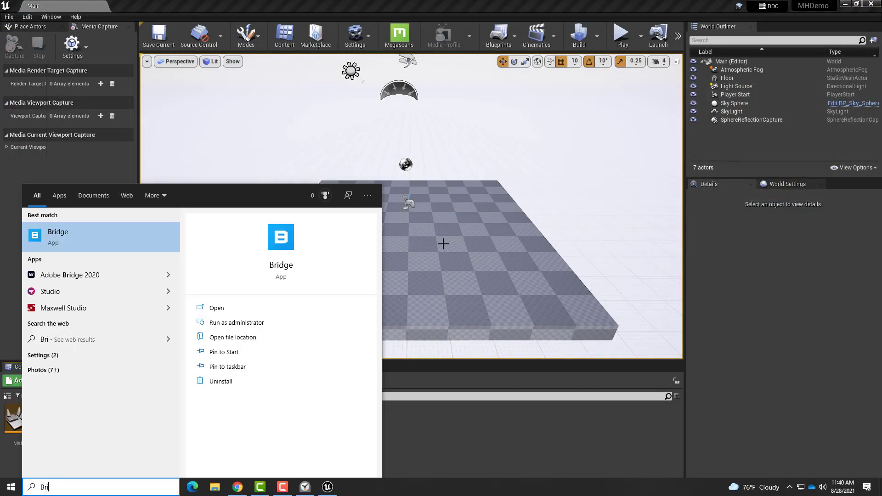
{"action": "left_click", "coordinate": [131, 237]}
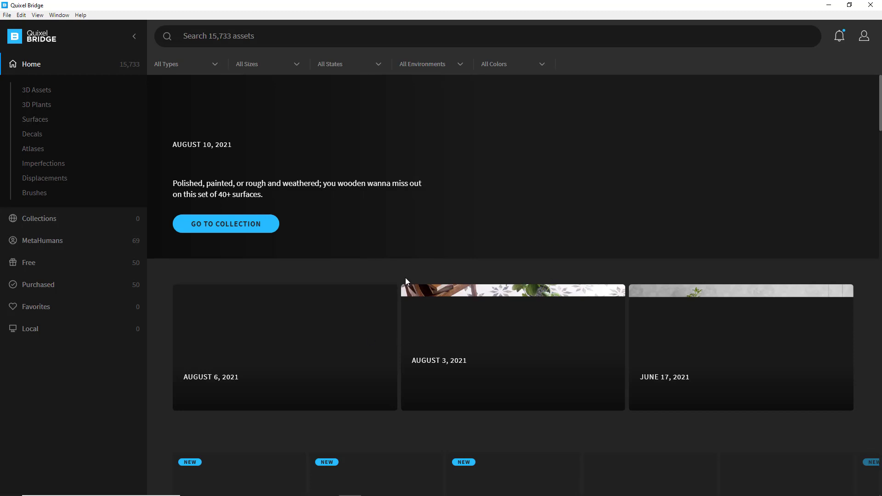
{"action": "left_click", "coordinate": [48, 248]}
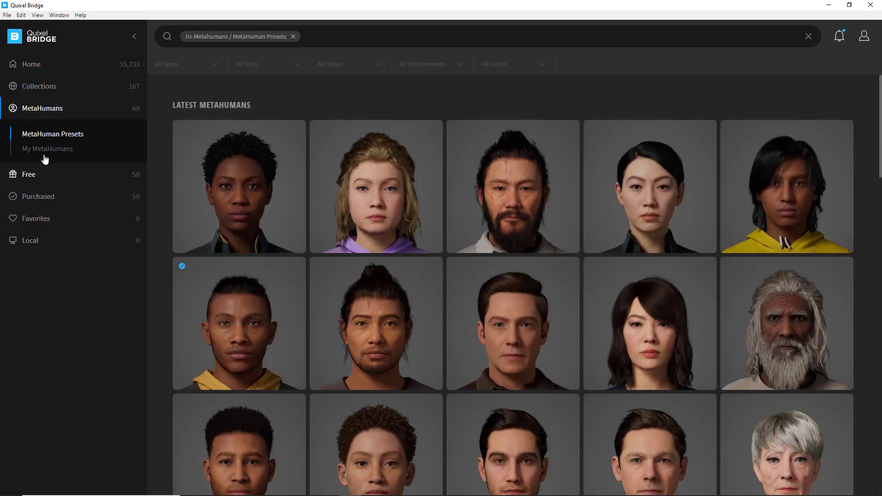
{"action": "left_click", "coordinate": [46, 150]}
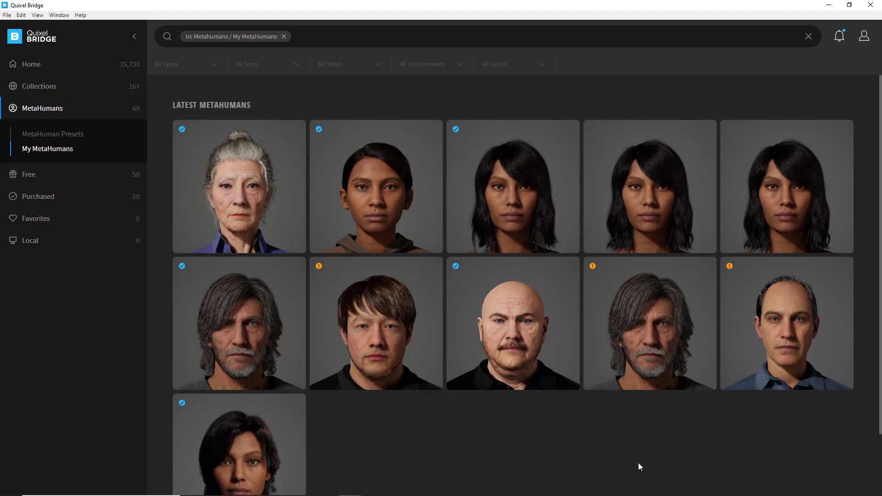
{"action": "left_click", "coordinate": [230, 203]}
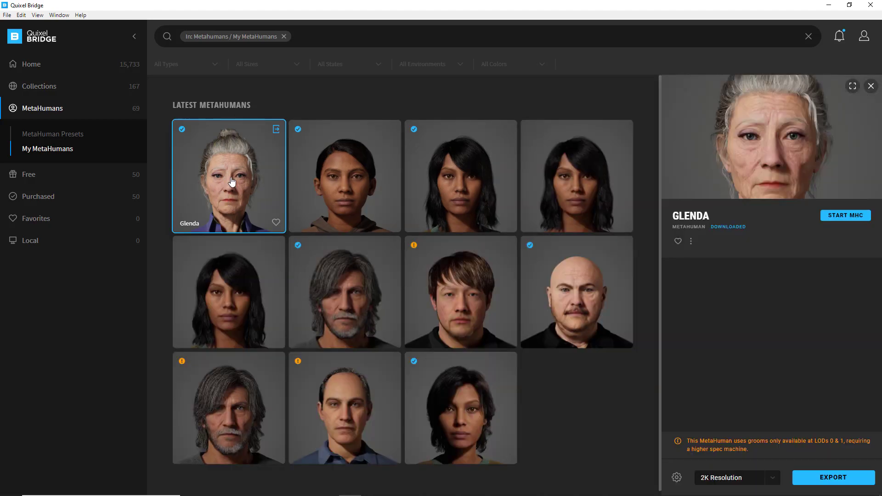
Step: Review the export target, engine version and plugin location in the export settings, and return to Glenda's details
{"action": "left_click", "coordinate": [677, 478]}
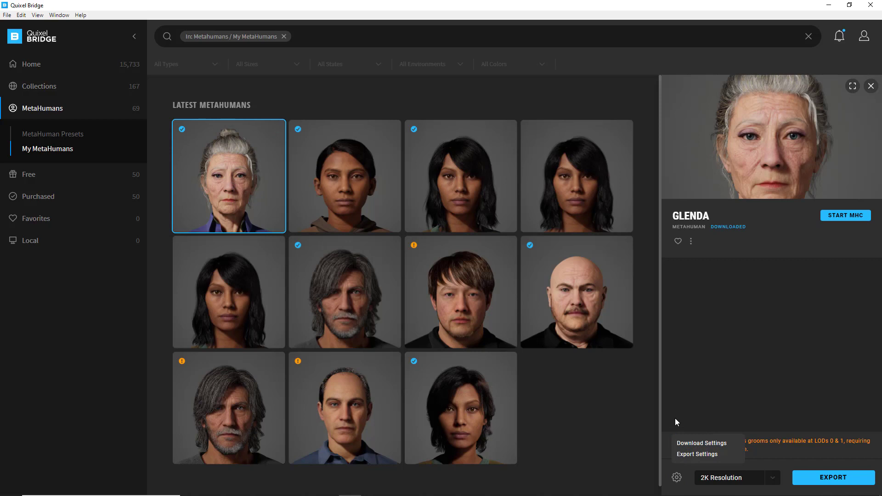
{"action": "left_click", "coordinate": [685, 454]}
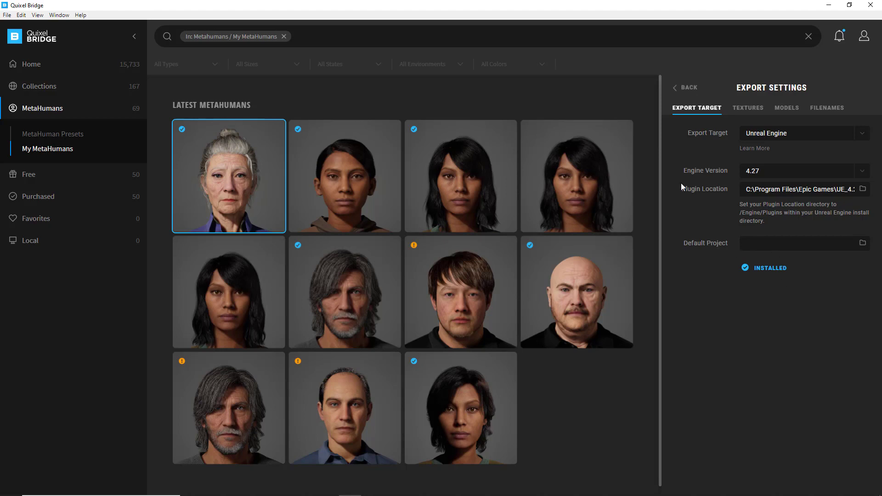
{"action": "left_click", "coordinate": [688, 89]}
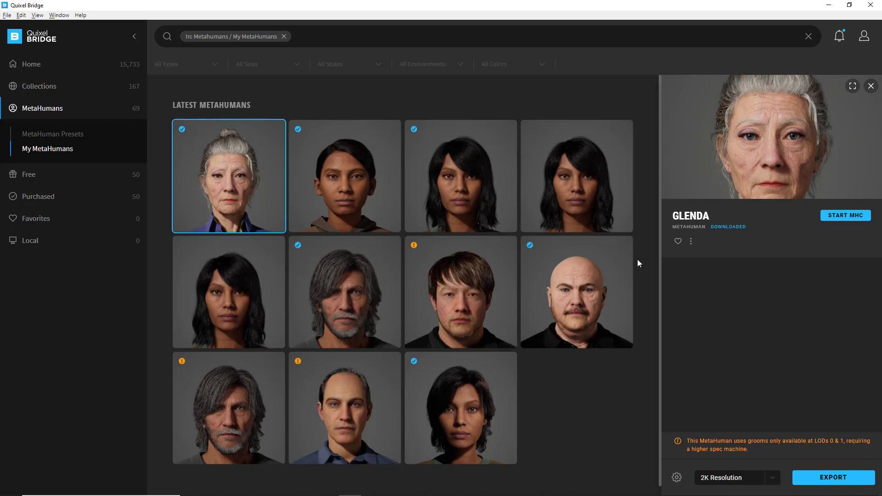
Step: Check that MHDemo is open in the Unreal Editor, export Glenda from Bridge at 2K resolution, and switch back to the editor
{"action": "key", "text": "alt+Tab"}
{"action": "left_click", "coordinate": [614, 197]}
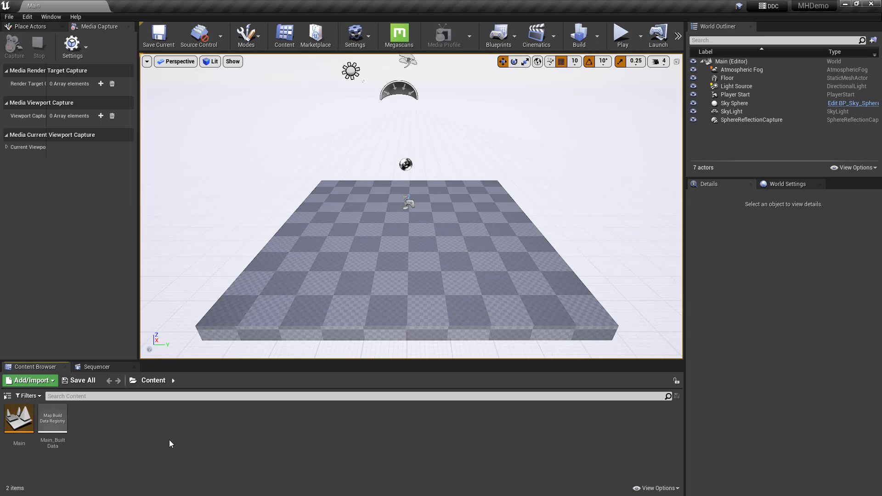
{"action": "key", "text": "alt+Tab"}
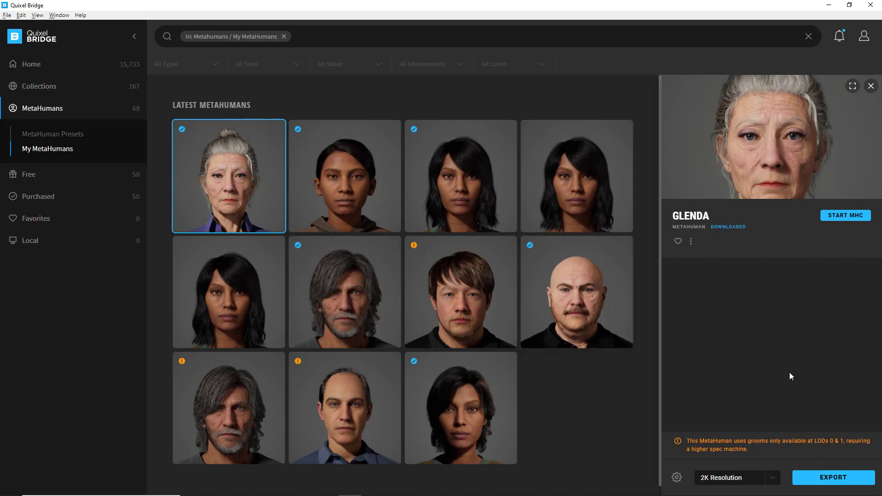
{"action": "left_click", "coordinate": [825, 478]}
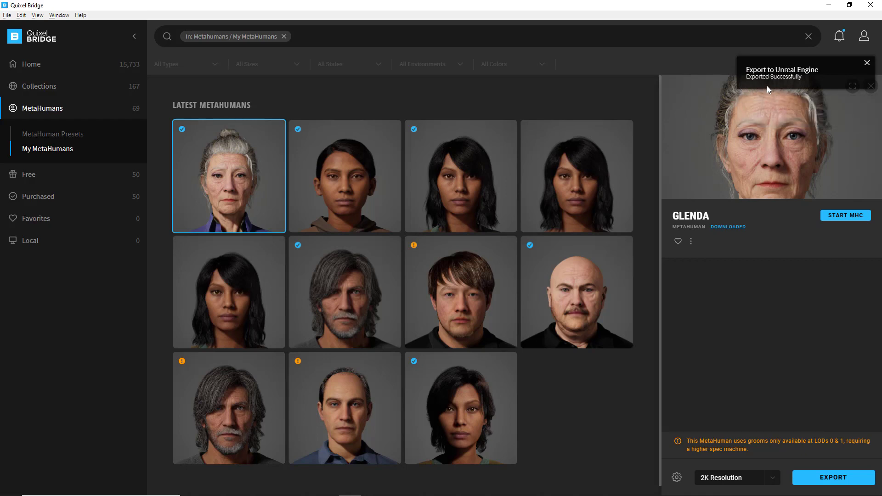
{"action": "key", "text": "alt+Tab"}
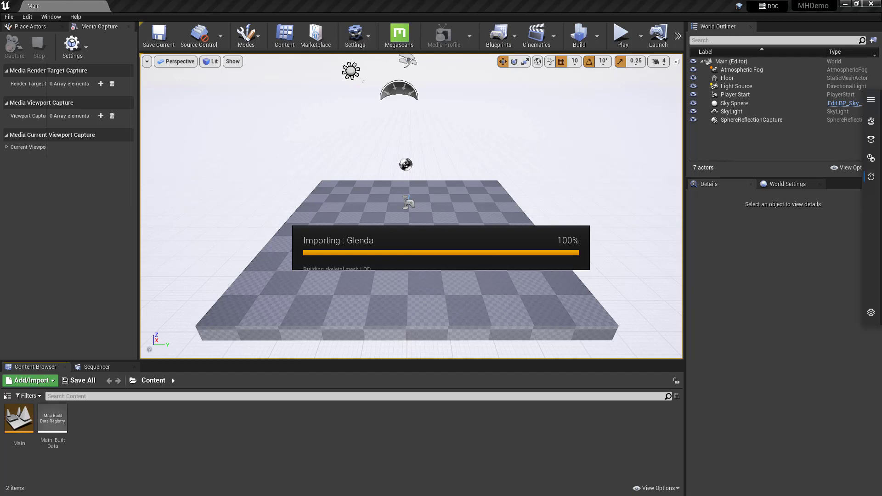
Step: Move the stopwatch window aside and import the detected changes to the source content files
{"action": "left_click_drag", "start_coordinate": [881, 97], "coordinate": [150, 85]}
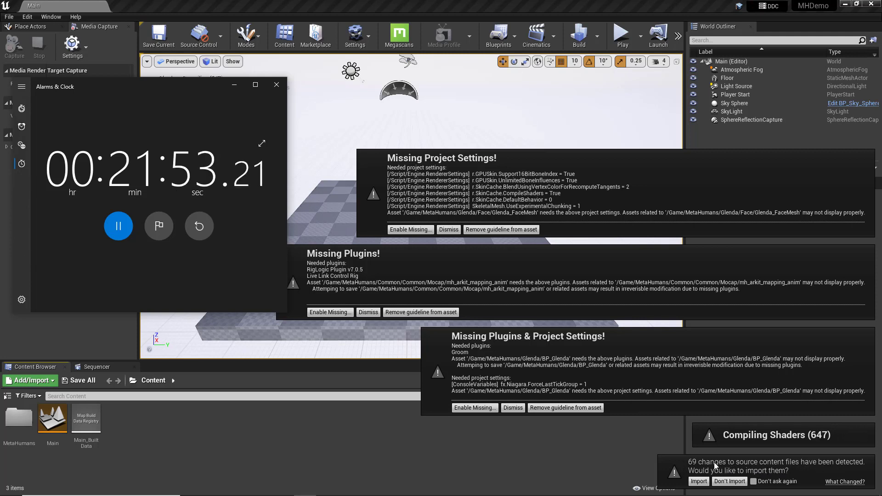
{"action": "left_click", "coordinate": [699, 481]}
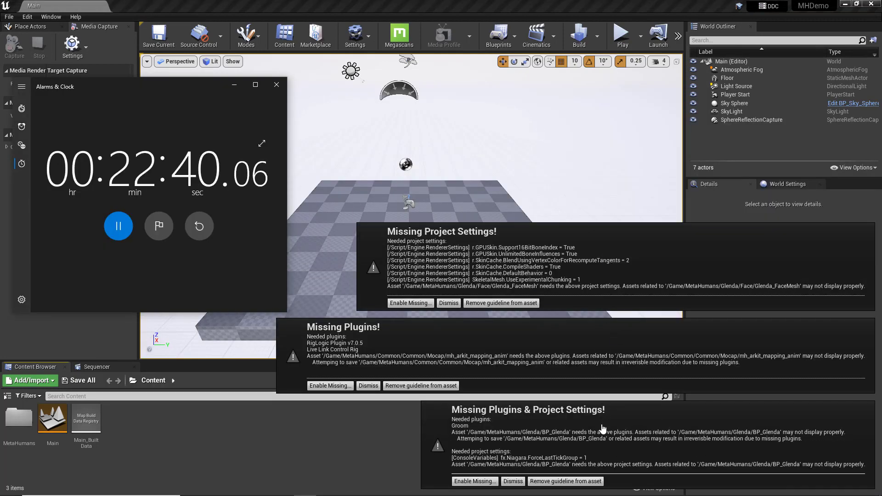
{"action": "left_click", "coordinate": [204, 454]}
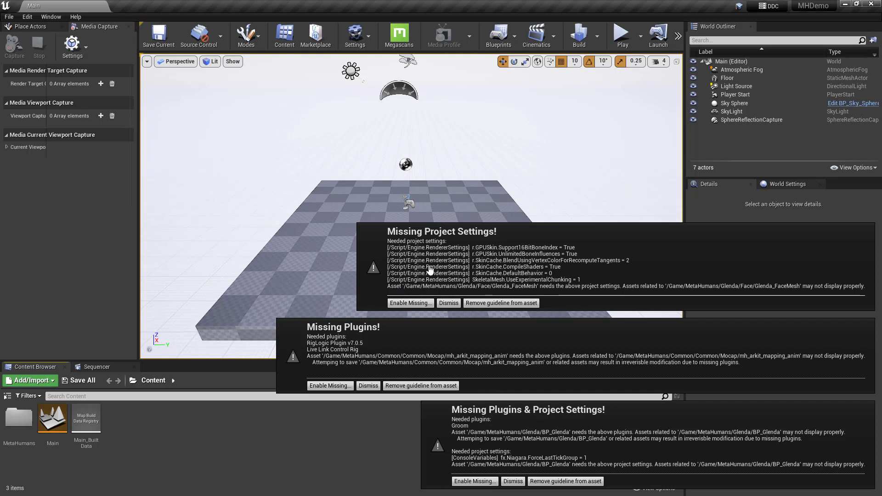
Step: Enable all missing project settings and plugins required by the Glenda assets, and restart the editor to apply them
{"action": "left_click", "coordinate": [411, 304]}
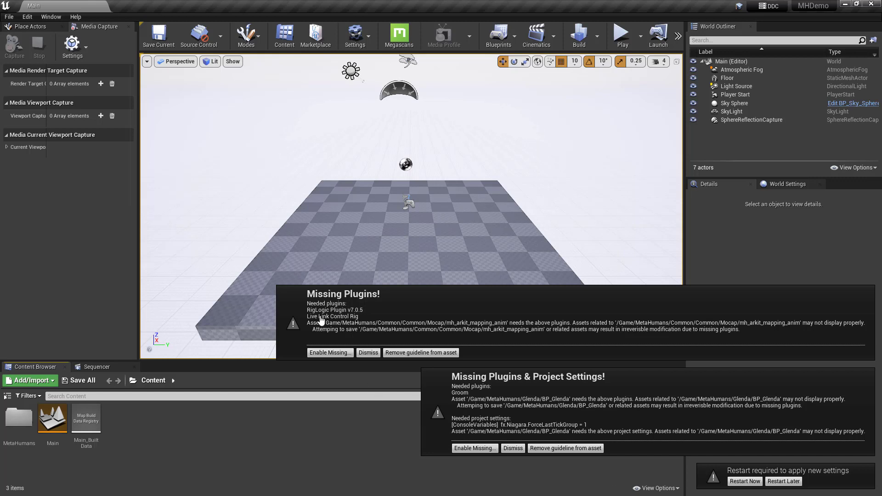
{"action": "left_click", "coordinate": [325, 353]}
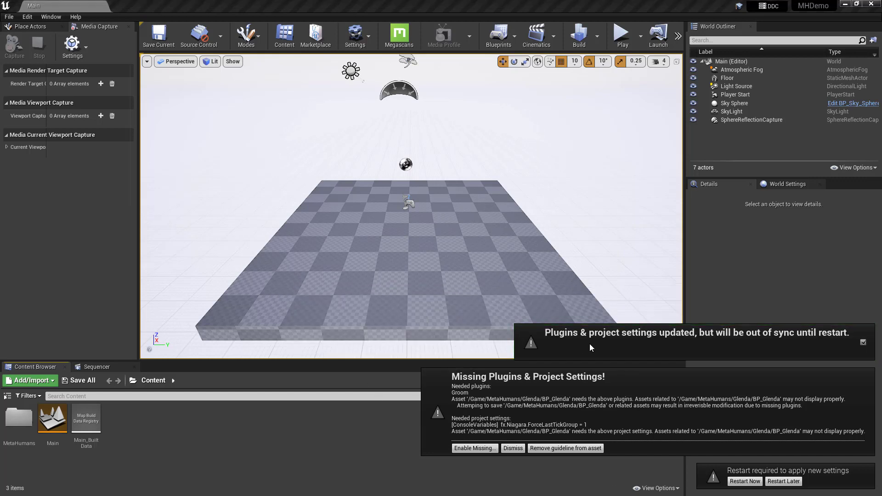
{"action": "left_click", "coordinate": [471, 451]}
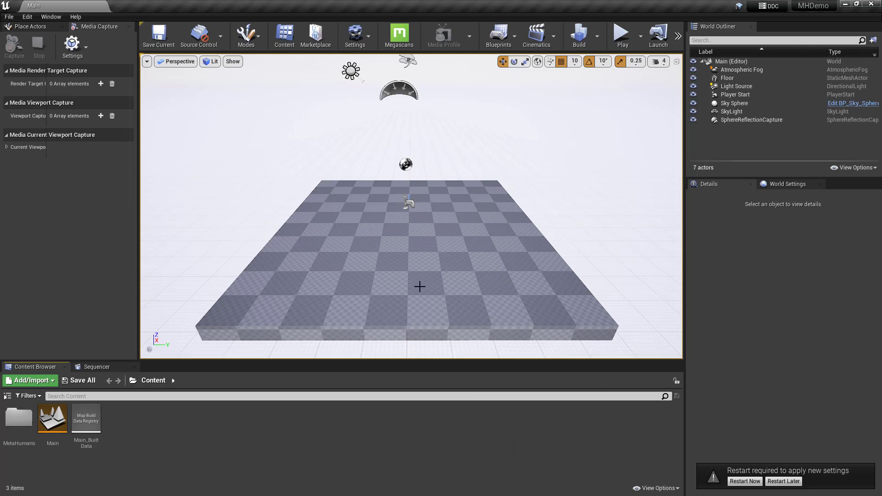
{"action": "left_click", "coordinate": [740, 481]}
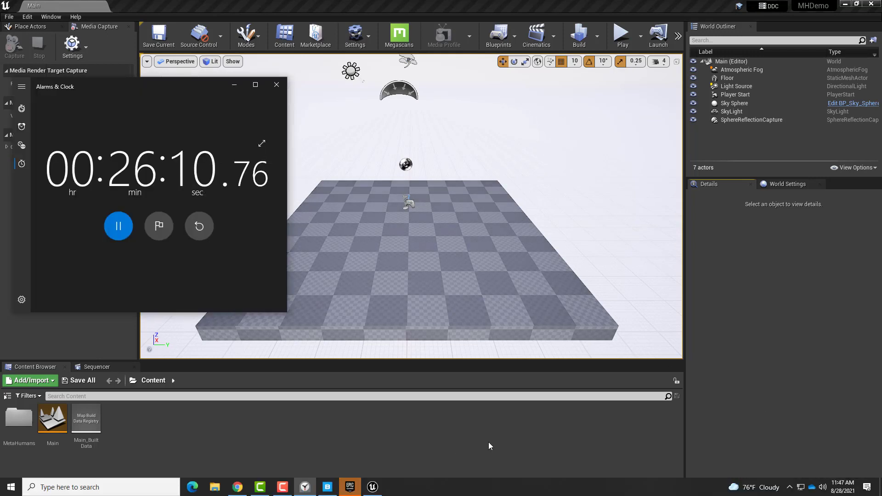
Step: Open the BP_Glenda blueprint from the Glenda folder inside MetaHumans and move the stopwatch window out of the way
{"action": "left_click", "coordinate": [465, 439]}
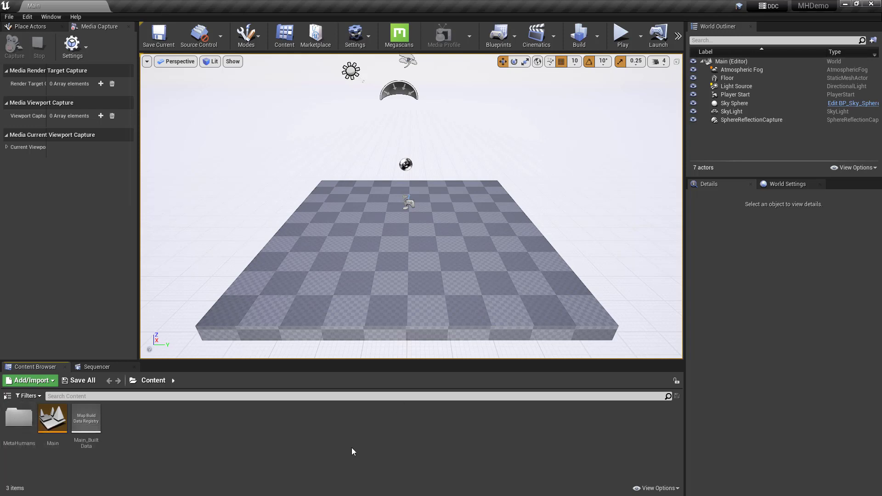
{"action": "double_click", "coordinate": [18, 418]}
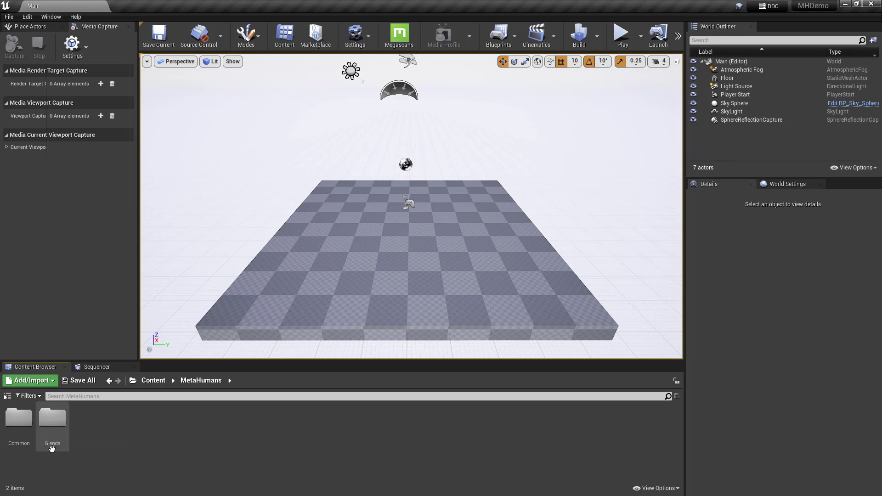
{"action": "double_click", "coordinate": [54, 422]}
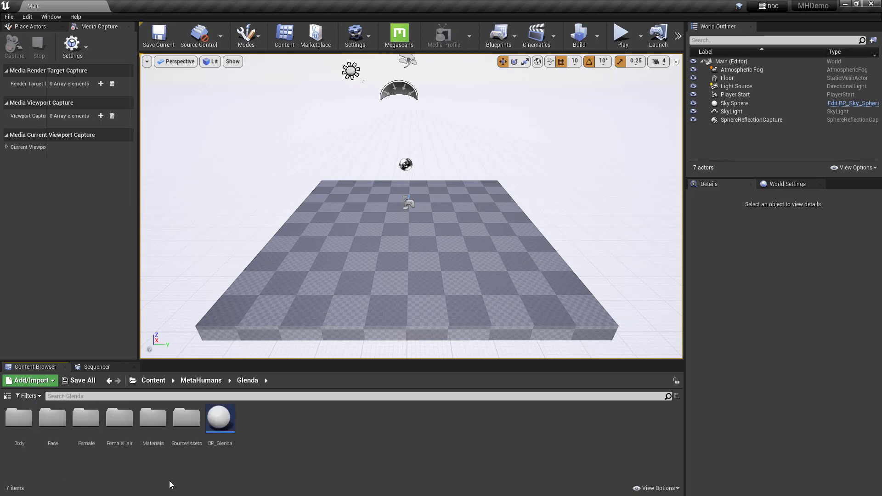
{"action": "left_click", "coordinate": [221, 427]}
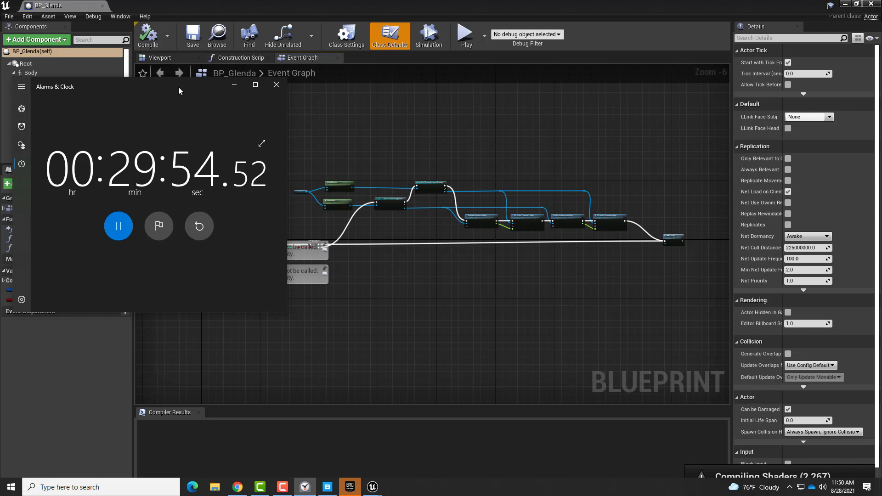
{"action": "left_click_drag", "start_coordinate": [178, 87], "coordinate": [160, 129]}
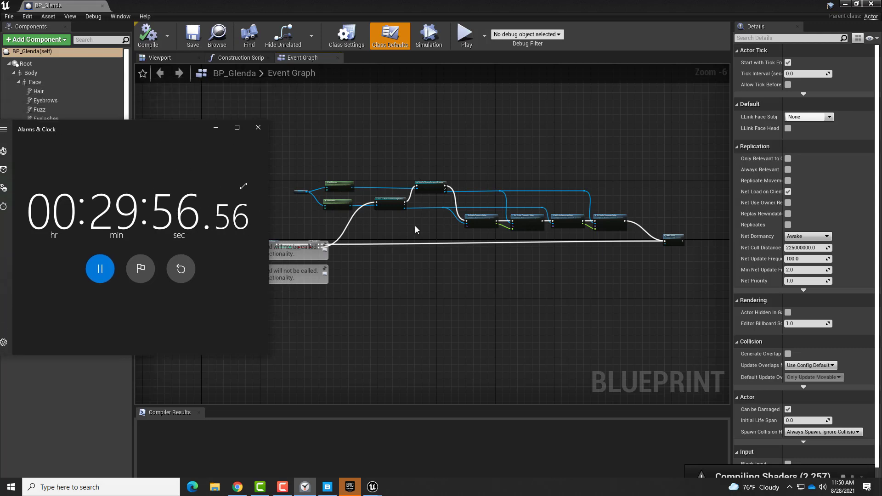
{"action": "left_click", "coordinate": [429, 313]}
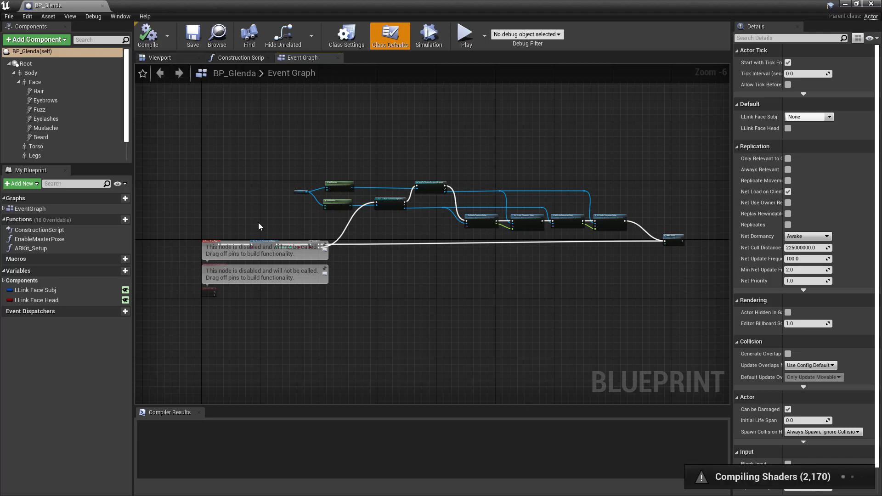
Step: Show Glenda in the blueprint's 3D viewport and examine her face, hair and upper body up close
{"action": "left_click", "coordinate": [166, 59]}
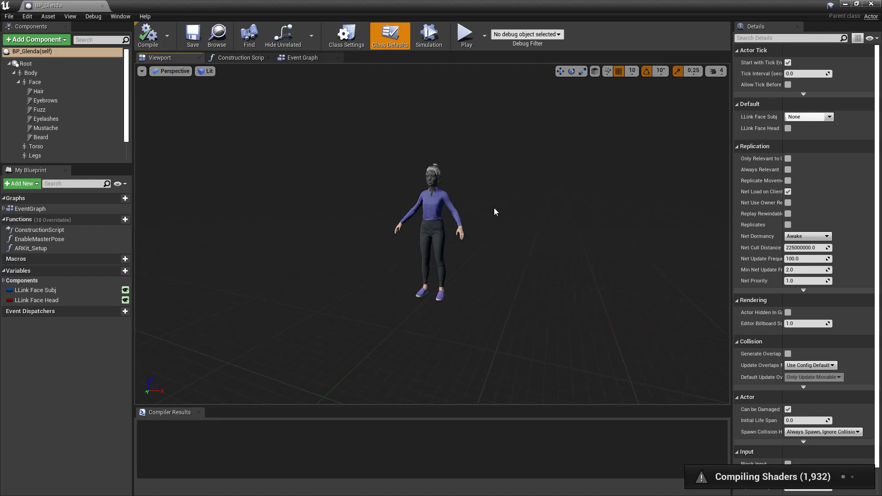
{"action": "scroll", "coordinate": [494, 211], "scroll_direction": "up", "scroll_amount": 3}
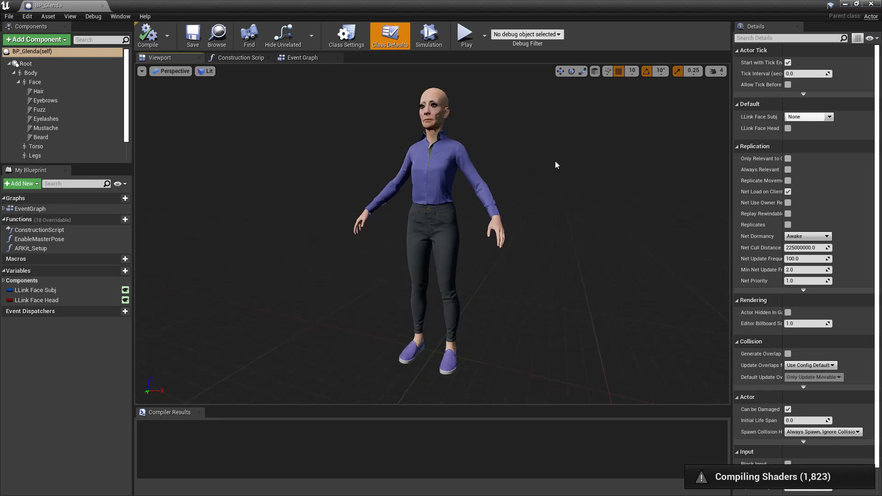
{"action": "mouse_move", "coordinate": [556, 165]}
{"action": "right_mouse_down"}
{"action": "mouse_move", "coordinate": [556, 192]}
{"action": "mouse_move", "coordinate": [543, 192]}
{"action": "right_mouse_up"}
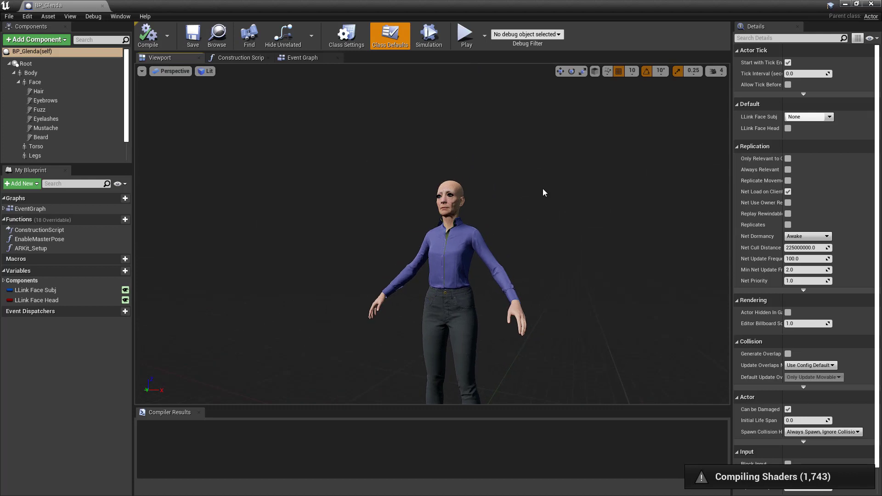
{"action": "scroll", "coordinate": [543, 197], "scroll_direction": "up", "scroll_amount": 3}
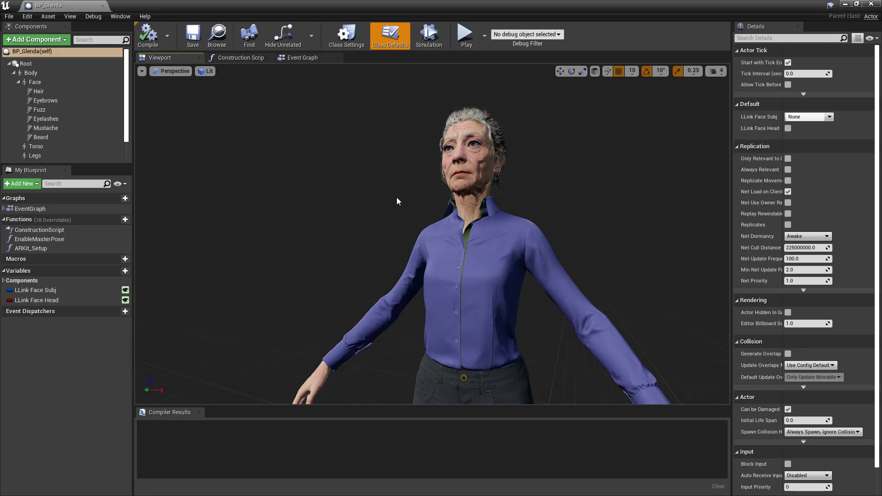
{"action": "left_click_drag", "start_coordinate": [520, 214], "coordinate": [620, 241], "text": "alt"}
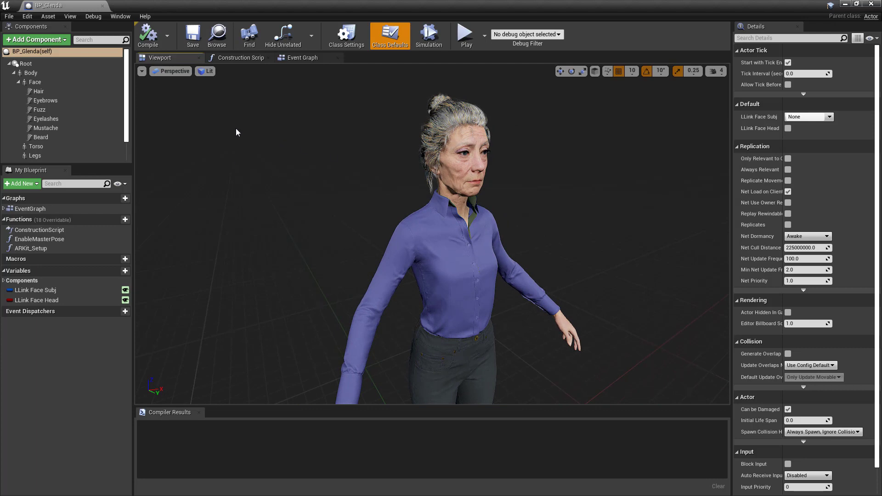
Step: Check the elapsed time on the stopwatch, and view Glenda from the front before closing her blueprint
{"action": "key", "text": "alt+Tab"}
{"action": "left_click", "coordinate": [566, 154]}
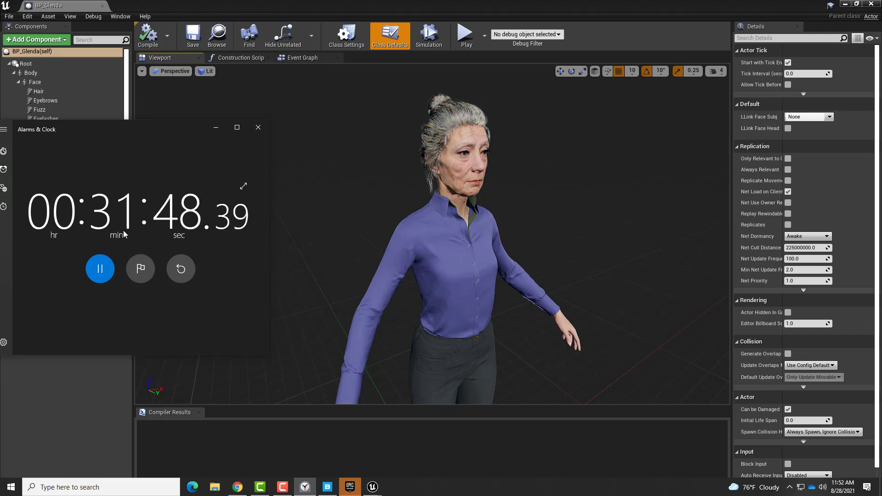
{"action": "key", "text": "alt+Tab"}
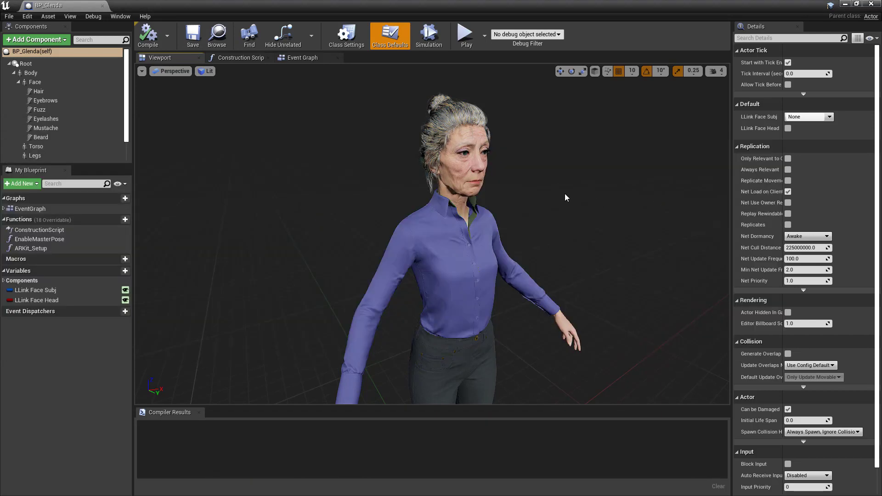
{"action": "left_click_drag", "start_coordinate": [617, 217], "coordinate": [510, 217], "text": "alt"}
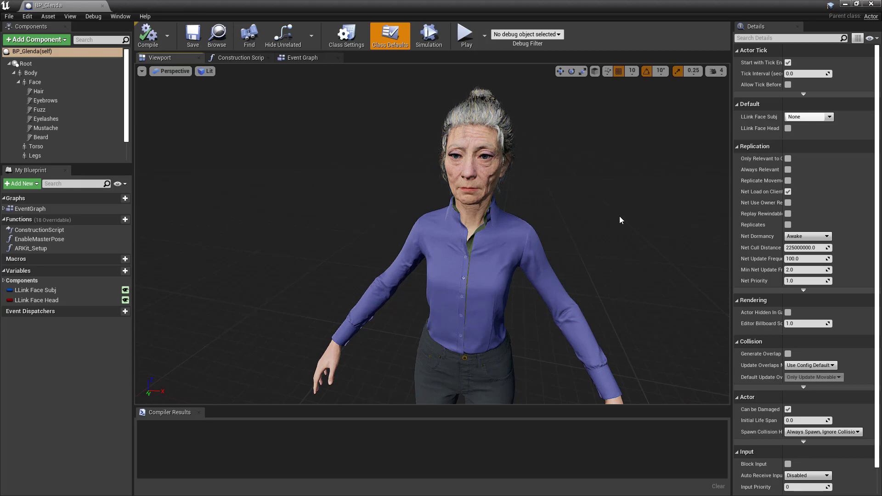
{"action": "left_click", "coordinate": [872, 4]}
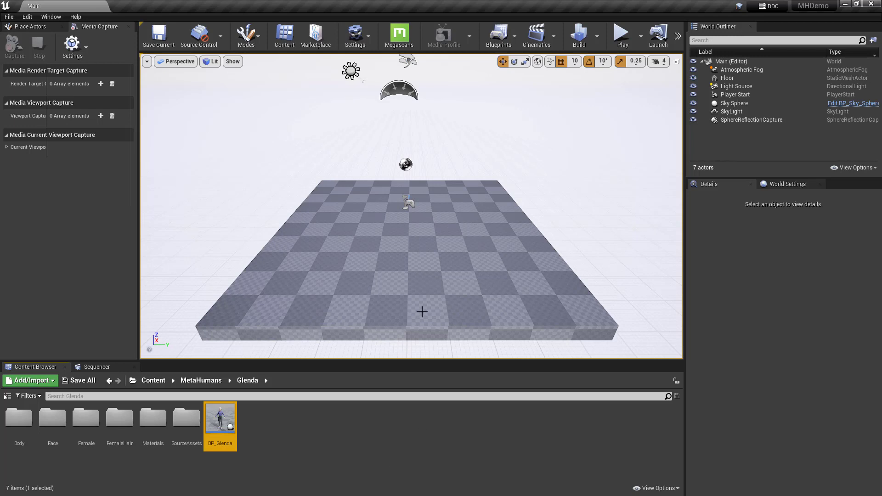
Step: Reopen BP_Glenda in its 3D viewport and examine how her hair changes with viewing distance
{"action": "double_click", "coordinate": [220, 420]}
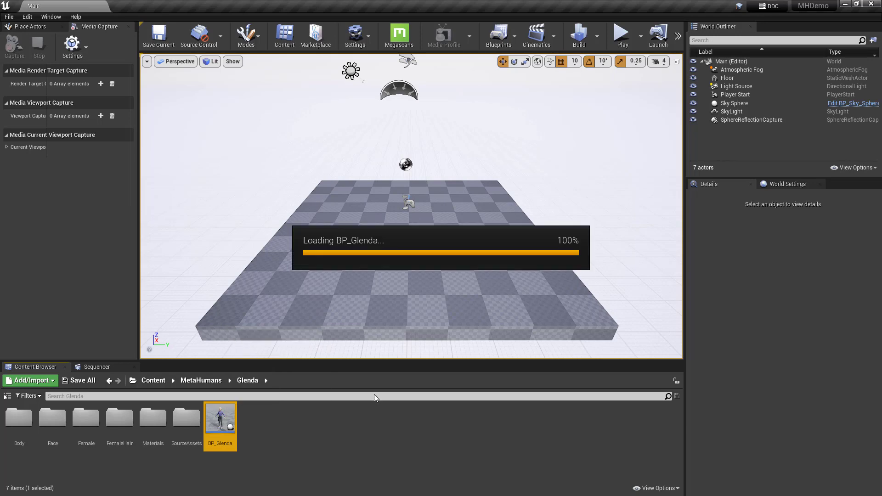
{"action": "left_click", "coordinate": [181, 57]}
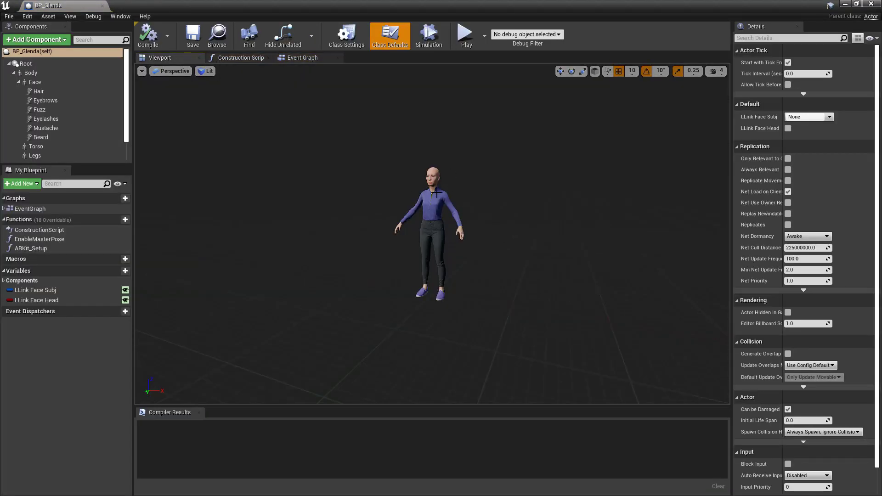
{"action": "scroll", "coordinate": [536, 230], "scroll_direction": "up", "scroll_amount": 8}
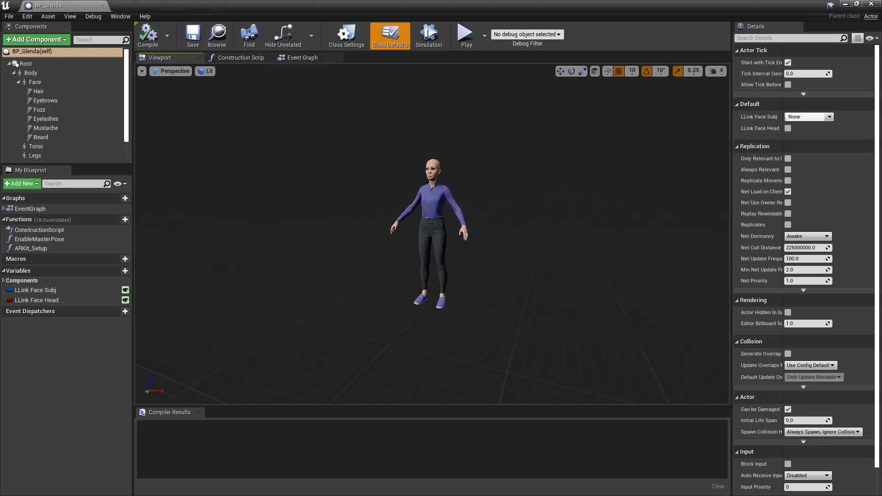
{"action": "scroll", "coordinate": [535, 217], "scroll_direction": "up", "scroll_amount": 3}
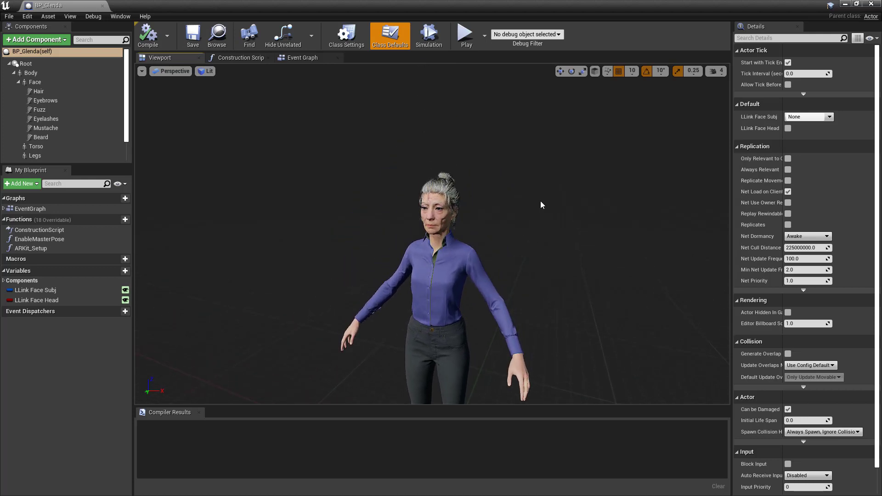
{"action": "scroll", "coordinate": [542, 203], "scroll_direction": "up", "scroll_amount": 5}
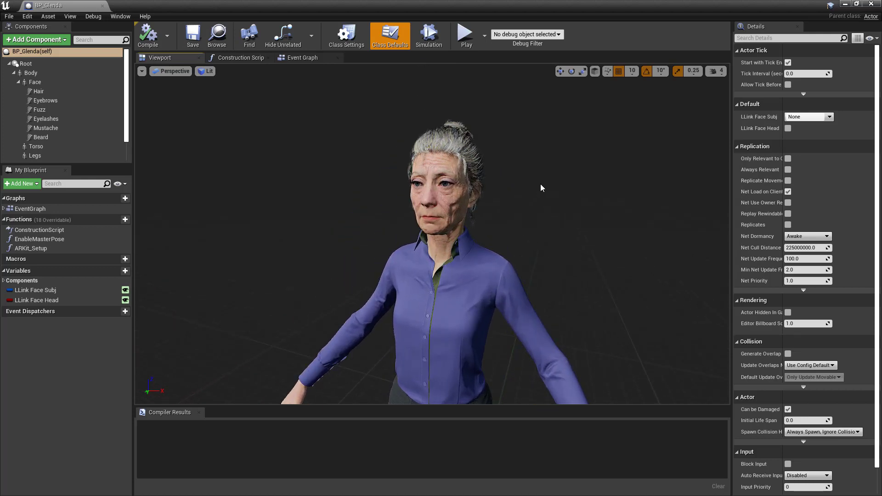
{"action": "key", "text": "s"}
{"action": "right_click_drag", "start_coordinate": [600, 231], "coordinate": [610, 250]}
{"action": "key", "text": "w"}
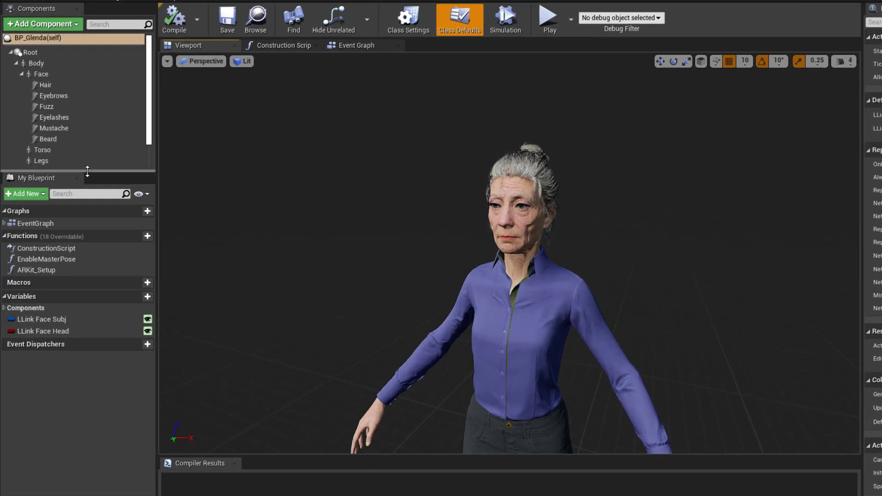
Step: Enlarge the component list, select the LODSync component and set its Forced LOD to 0
{"action": "left_click_drag", "start_coordinate": [71, 162], "coordinate": [70, 202]}
{"action": "mouse_move", "coordinate": [60, 246]}
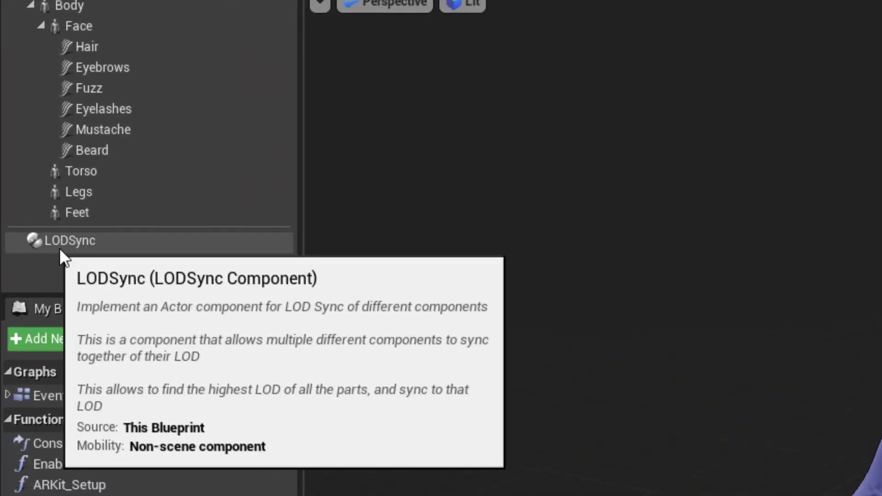
{"action": "left_click", "coordinate": [67, 242]}
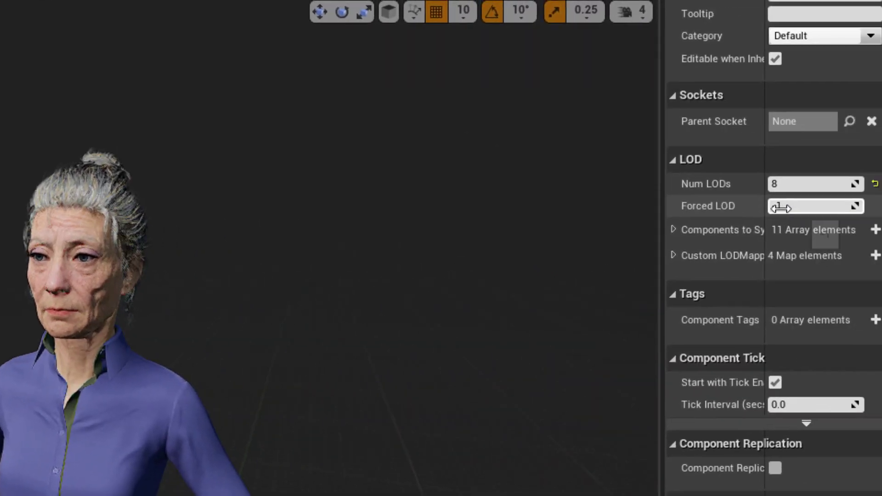
{"action": "right_click_drag", "start_coordinate": [340, 381], "coordinate": [353, 395], "text": "alt"}
{"action": "mouse_move", "coordinate": [345, 442]}
{"action": "right_mouse_down", "text": "alt"}
{"action": "mouse_move", "coordinate": [345, 469]}
{"action": "mouse_move", "coordinate": [351, 427]}
{"action": "right_mouse_up", "text": "alt"}
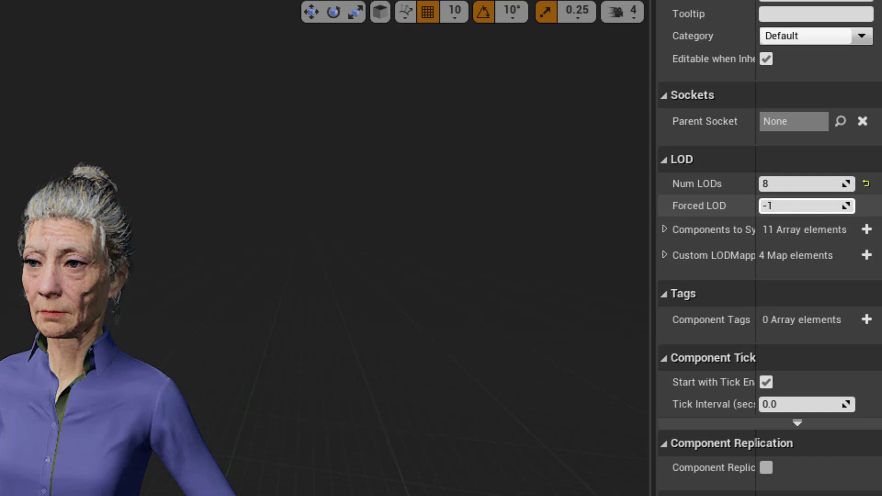
{"action": "left_click_drag", "start_coordinate": [796, 206], "coordinate": [788, 205]}
{"action": "left_click", "coordinate": [798, 206]}
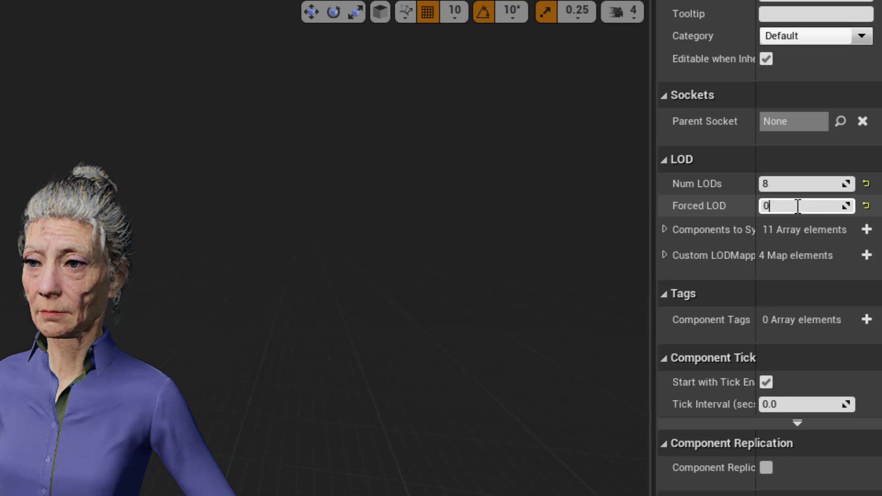
{"action": "left_click", "coordinate": [319, 225]}
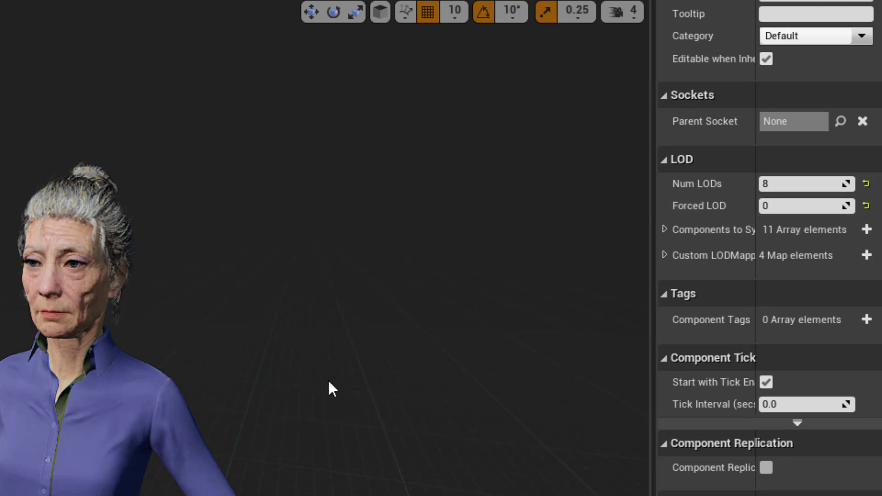
Step: Check Glenda's hair and detail from far away and close up with the forced LOD applied
{"action": "right_click_drag", "start_coordinate": [327, 380], "coordinate": [275, 379], "text": "alt"}
{"action": "scroll", "coordinate": [318, 482], "scroll_direction": "down", "scroll_amount": 10}
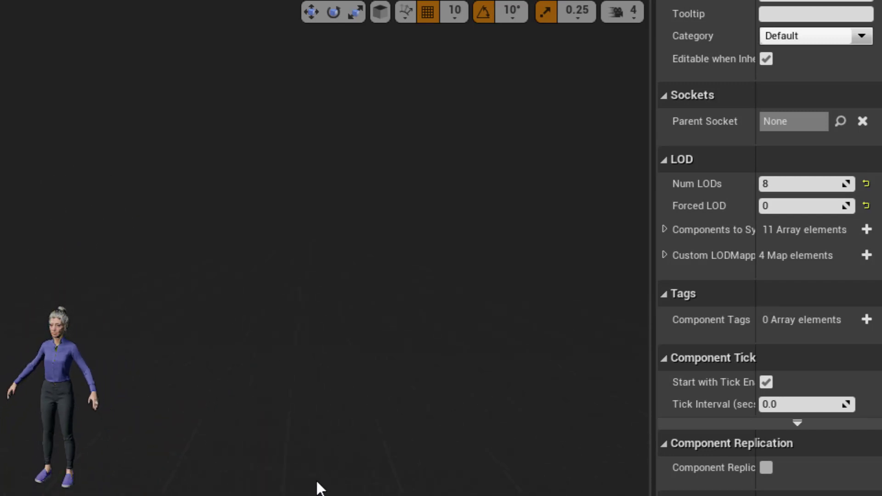
{"action": "scroll", "coordinate": [246, 316], "scroll_direction": "up", "scroll_amount": 8}
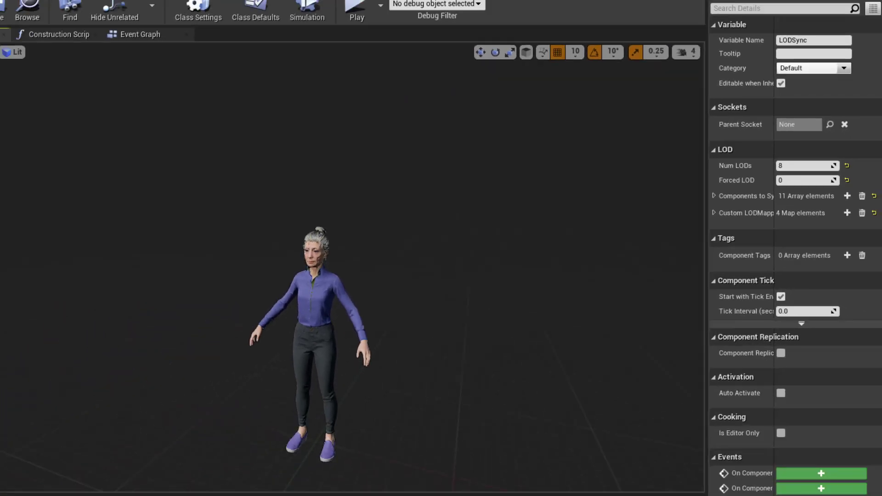
{"action": "right_click_drag", "start_coordinate": [456, 169], "coordinate": [391, 169], "text": "alt"}
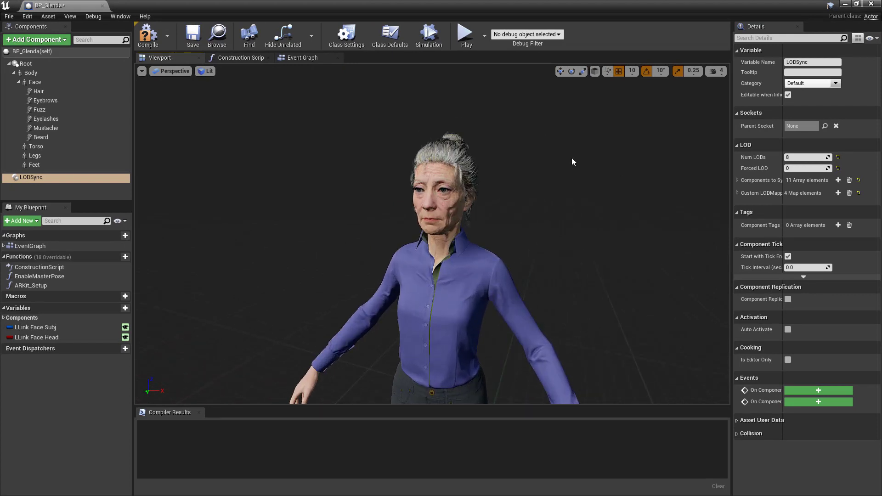
Step: Compile and close the BP_Glenda blueprint, and save its modified content
{"action": "left_click", "coordinate": [154, 43]}
{"action": "left_click", "coordinate": [871, 4]}
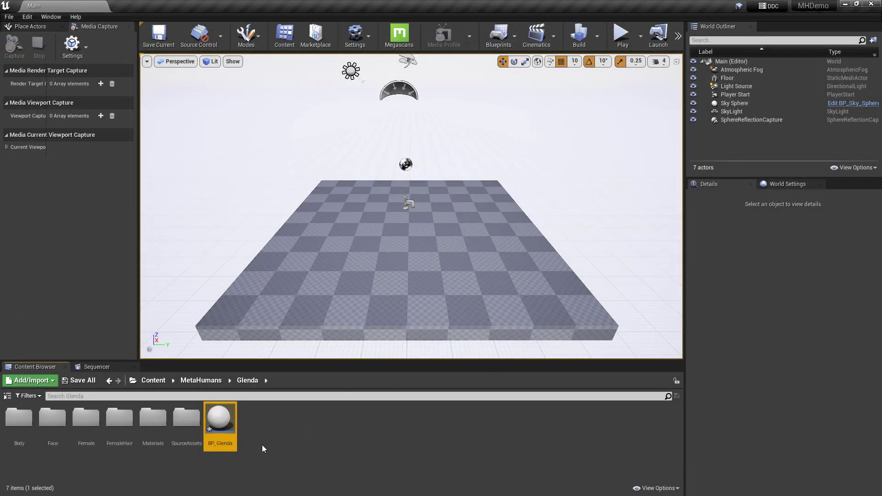
{"action": "left_click", "coordinate": [75, 381]}
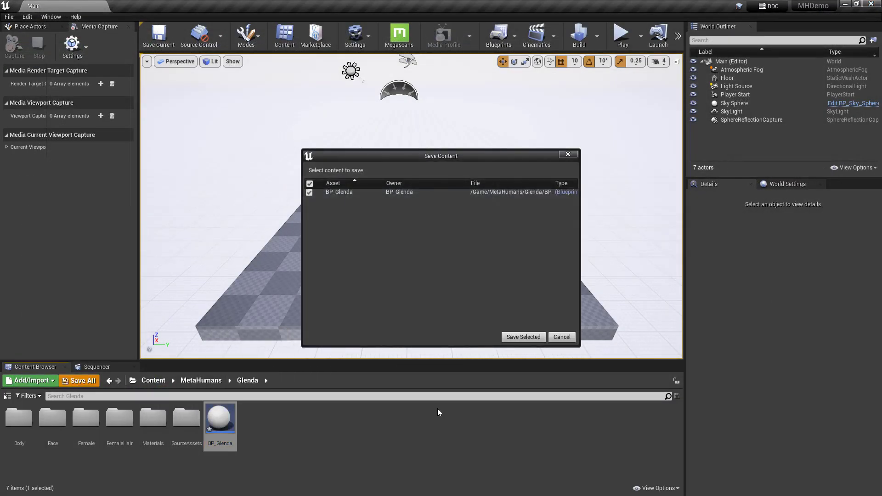
{"action": "left_click", "coordinate": [524, 337]}
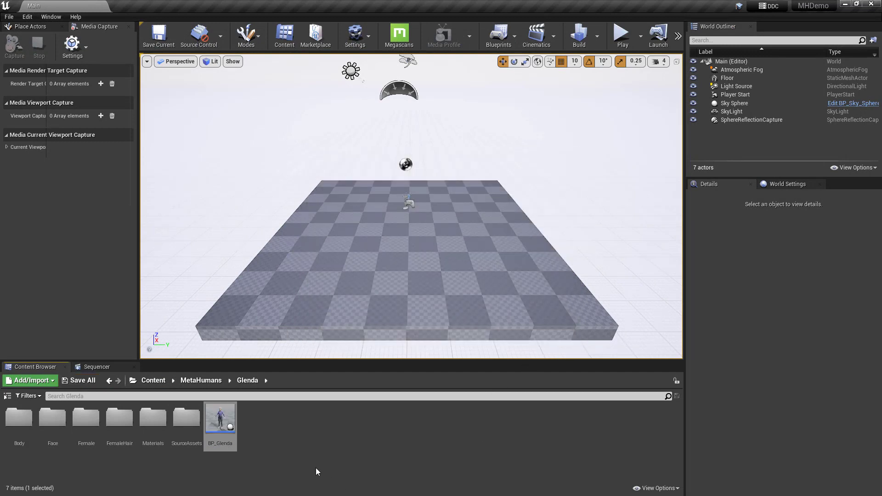
Step: Place BP_Glenda on the checkered floor at about X -170, Y -290, Z 20 and view her in the level
{"action": "left_click_drag", "start_coordinate": [217, 432], "coordinate": [324, 247]}
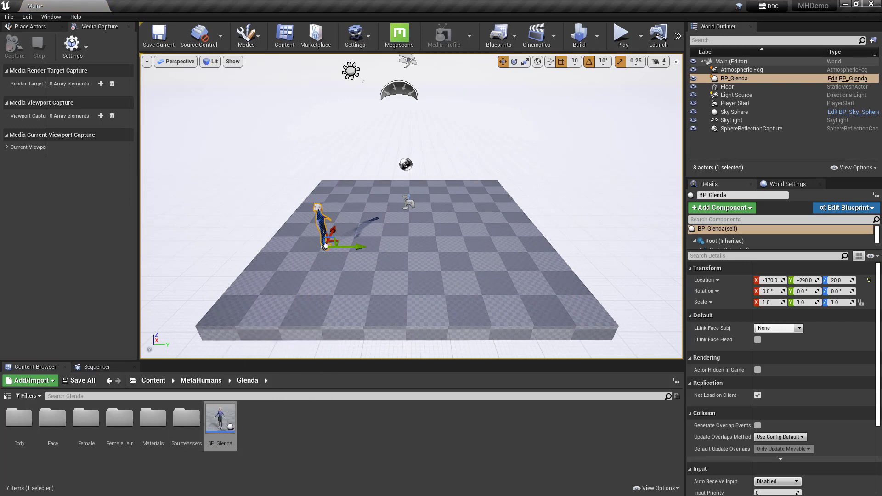
{"action": "scroll", "coordinate": [389, 228], "scroll_direction": "up", "scroll_amount": 5}
{"action": "left_click_drag", "start_coordinate": [389, 228], "coordinate": [411, 194], "text": "alt"}
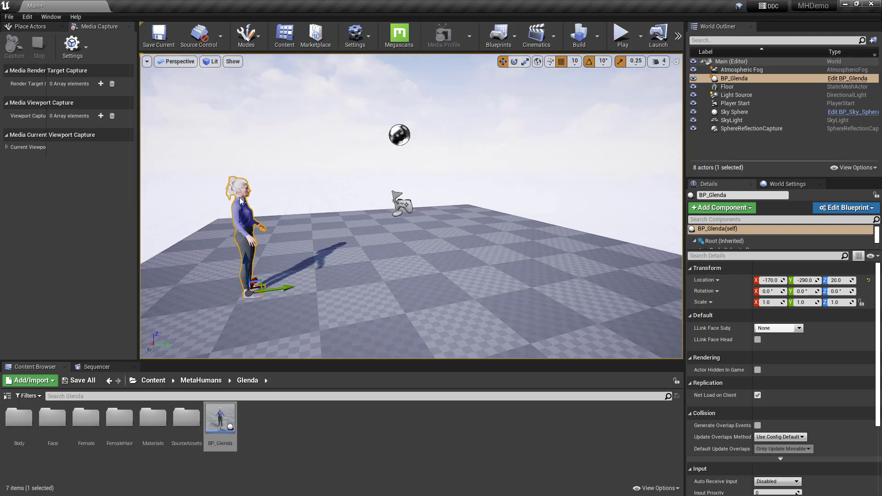
{"action": "mouse_move", "coordinate": [240, 210]}
{"action": "right_mouse_down", "text": "alt"}
{"action": "mouse_move", "coordinate": [175, 244]}
{"action": "mouse_move", "coordinate": [240, 210]}
{"action": "right_mouse_up", "text": "alt"}
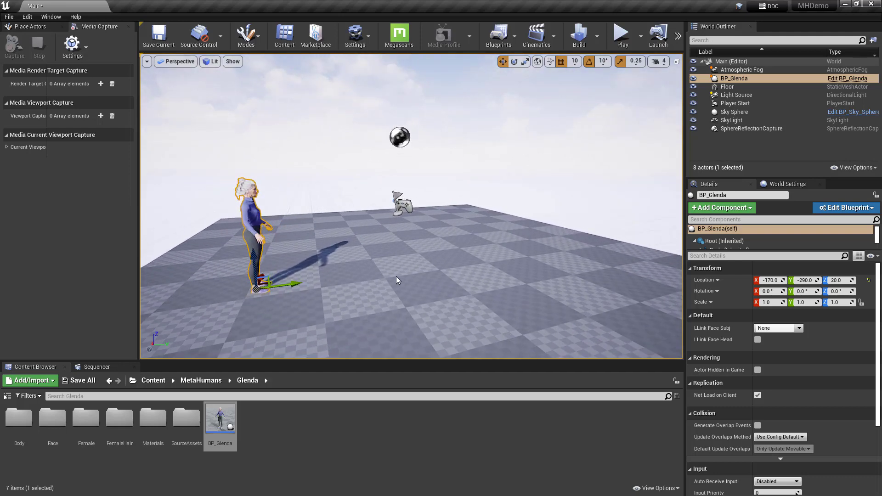
{"action": "mouse_move", "coordinate": [396, 277]}
{"action": "left_mouse_down", "text": "alt"}
{"action": "mouse_move", "coordinate": [370, 277]}
{"action": "mouse_move", "coordinate": [404, 278]}
{"action": "left_mouse_up", "text": "alt"}
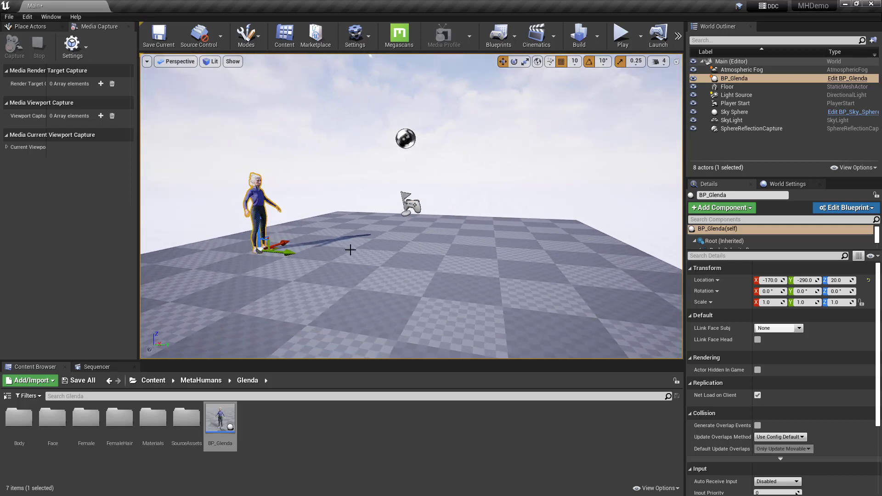
{"action": "left_click_drag", "start_coordinate": [339, 265], "coordinate": [344, 266], "text": "alt"}
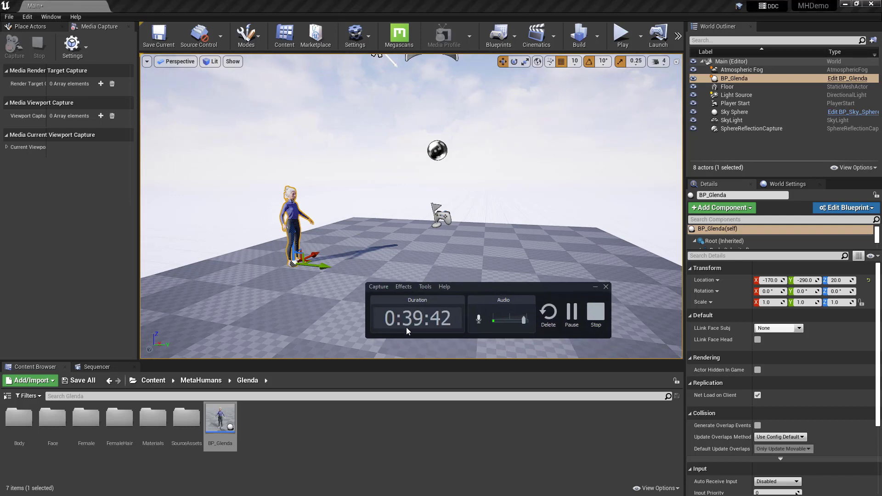
Step: Switch to the Alarms & Clock window and pause the running stopwatch
{"action": "key", "text": "alt+Tab"}
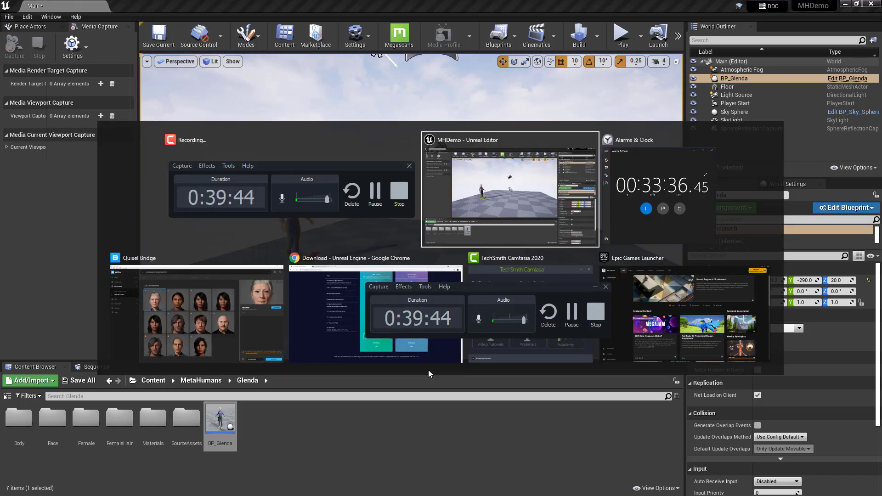
{"action": "left_click", "coordinate": [106, 260]}
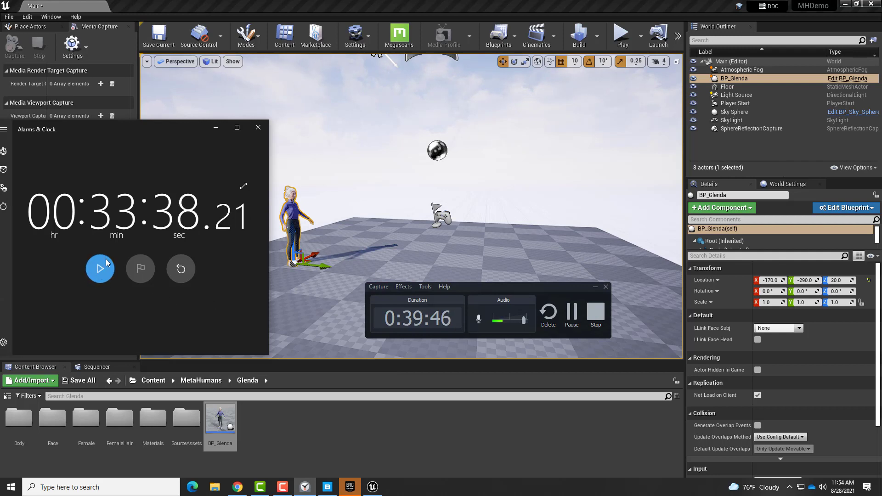